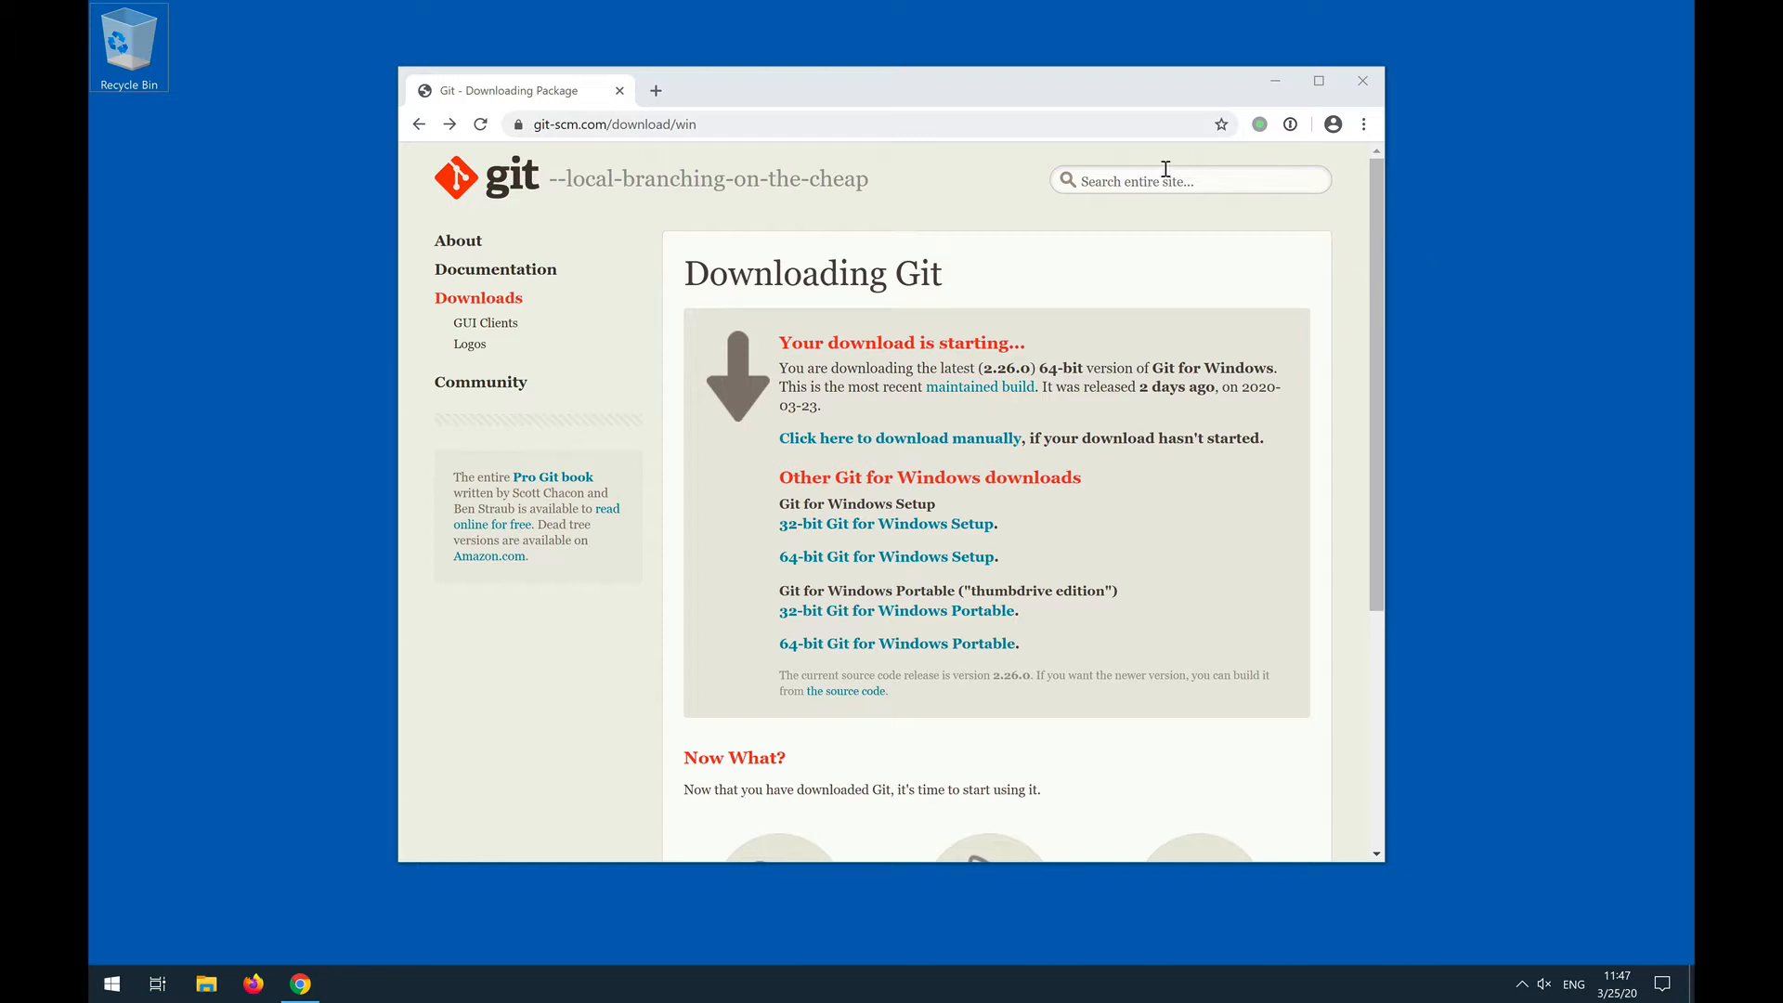
- Open the sourcetreeapp.com website
left_click(907, 125)
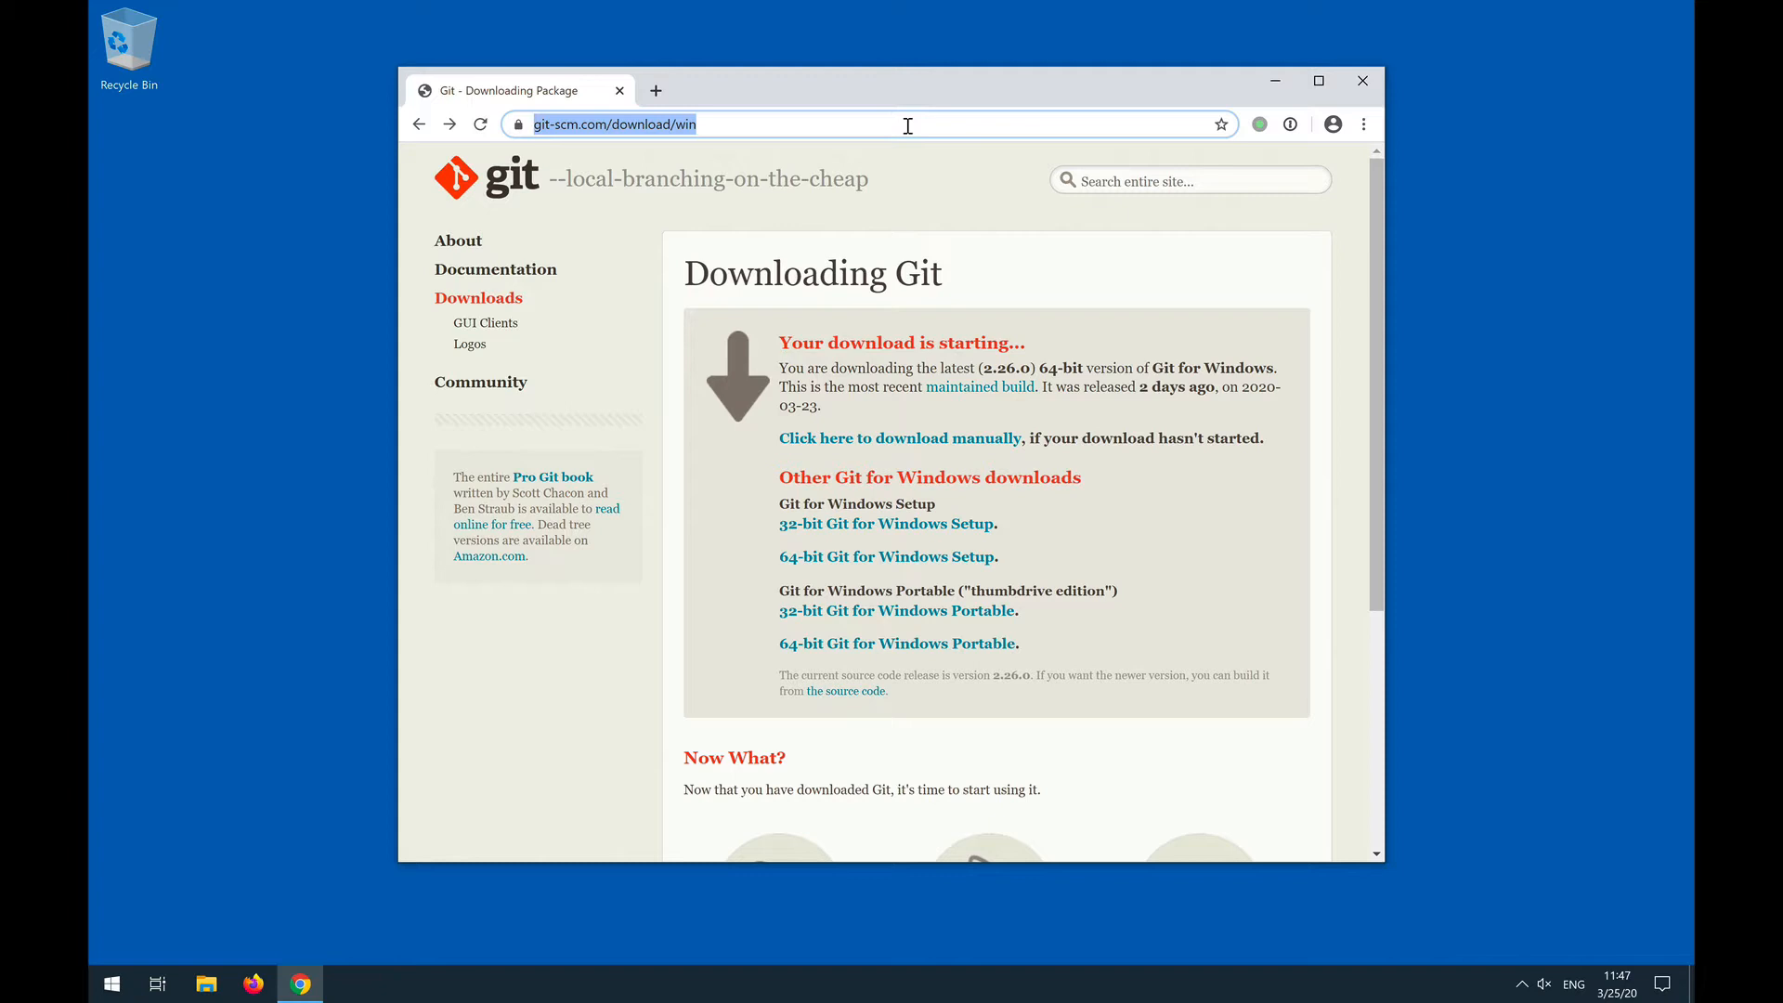
type("sou")
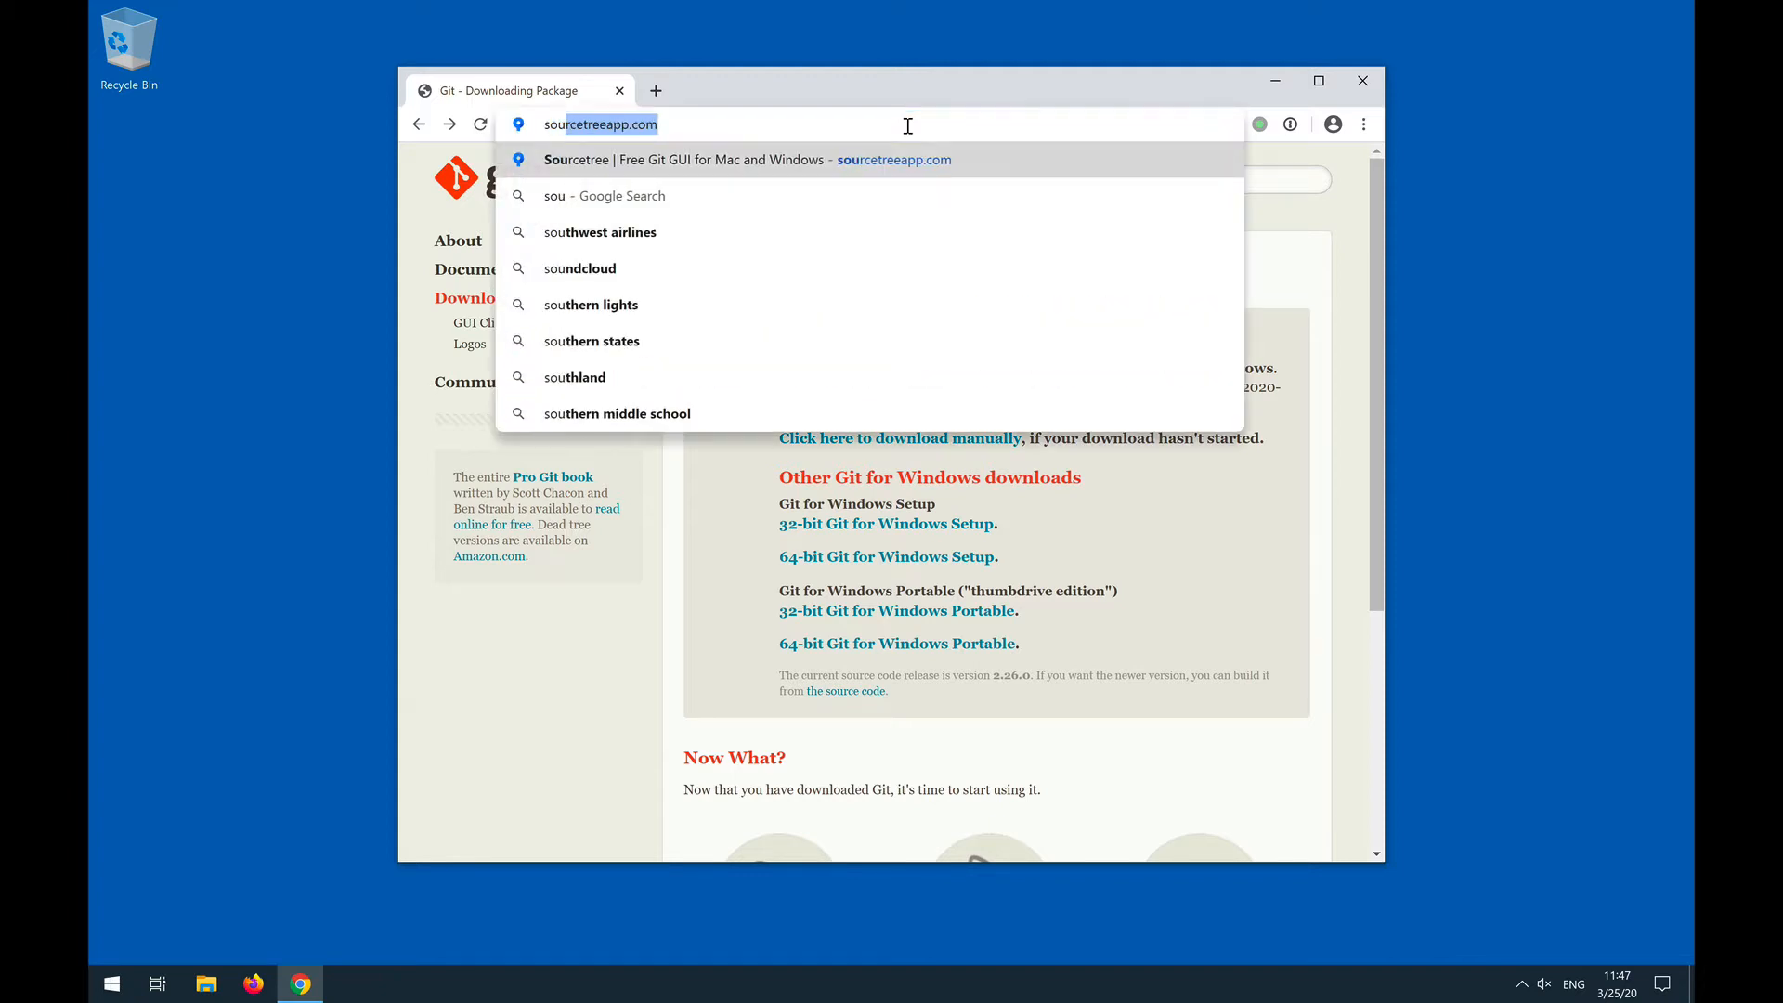
type("r")
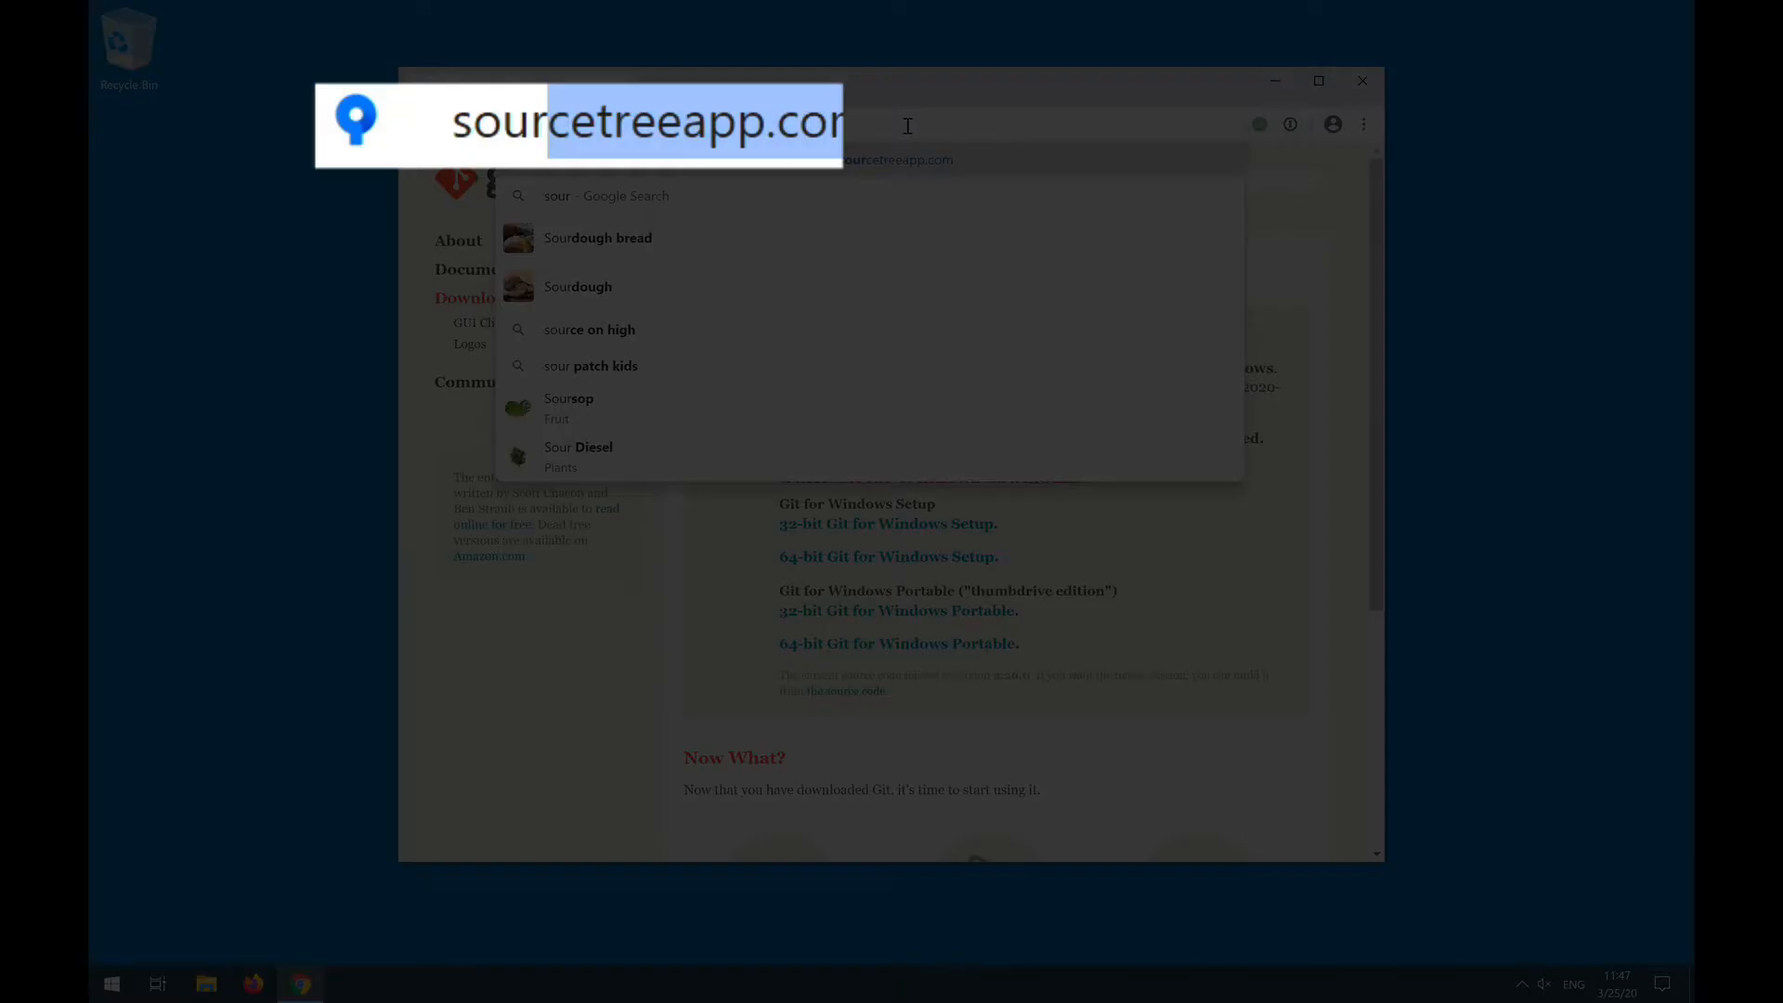
key("Return")
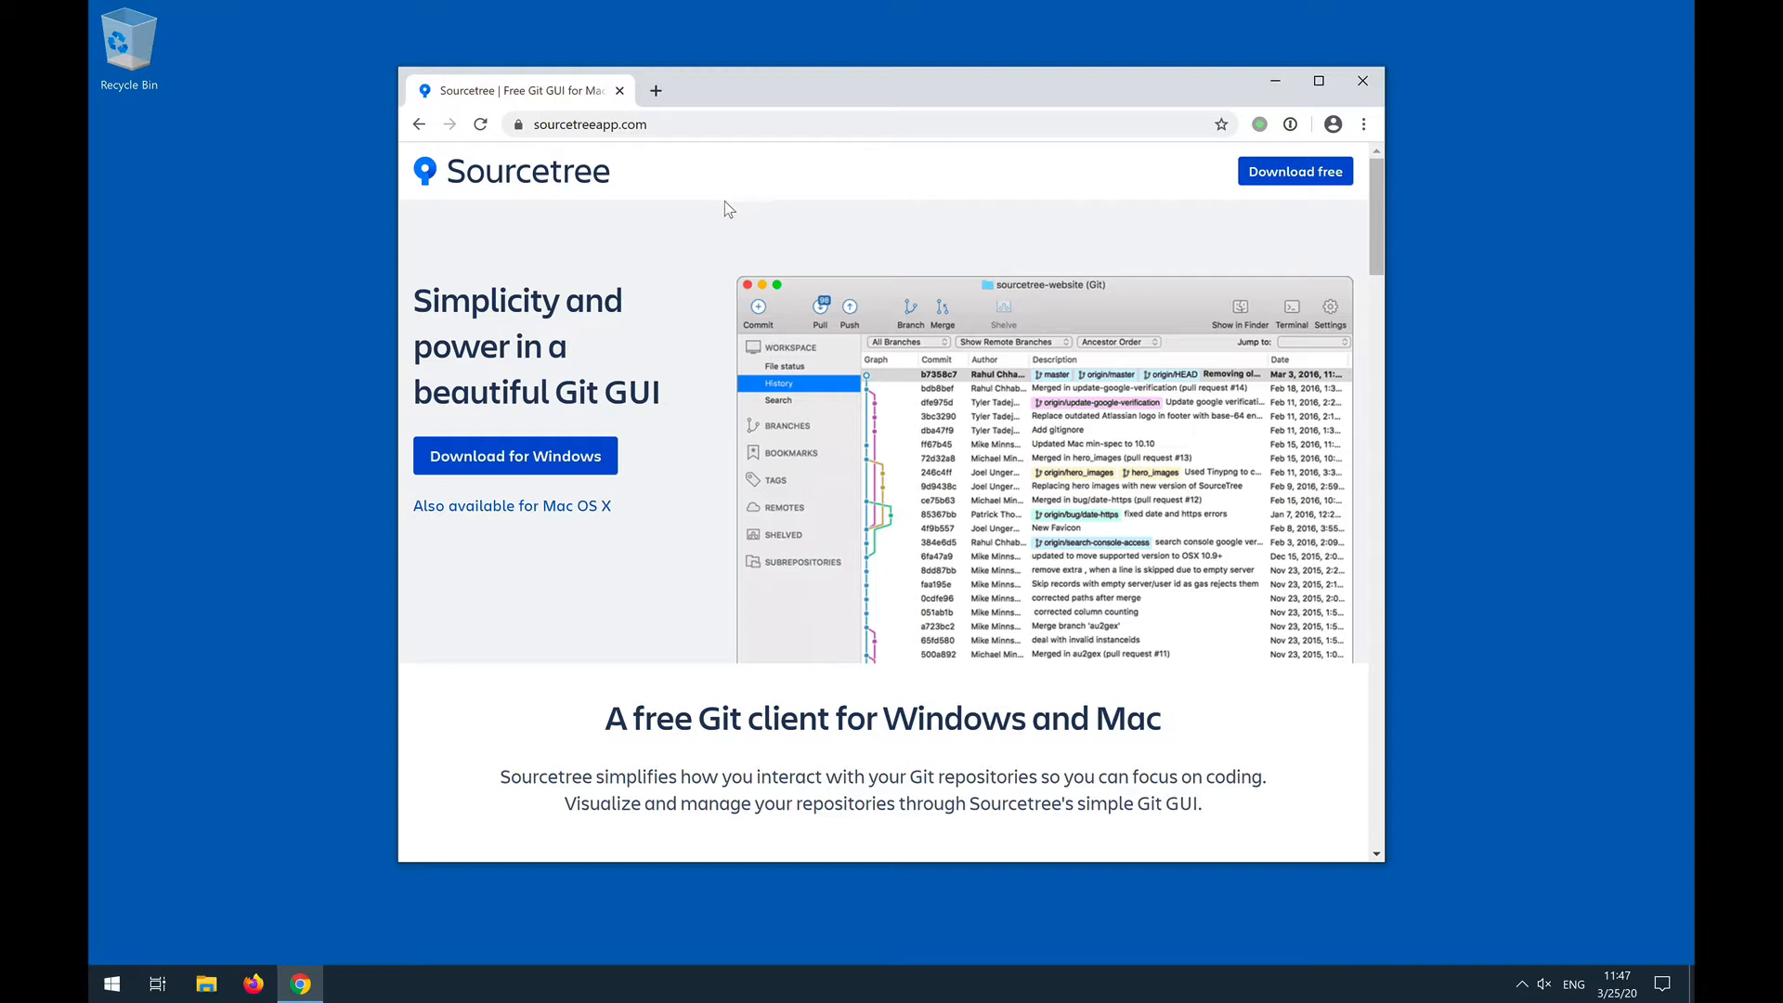
- Download Sourcetree for Windows, agreeing to the Atlassian Software License Agreement and Privacy Policy, and run the downloaded installer
left_click(566, 454)
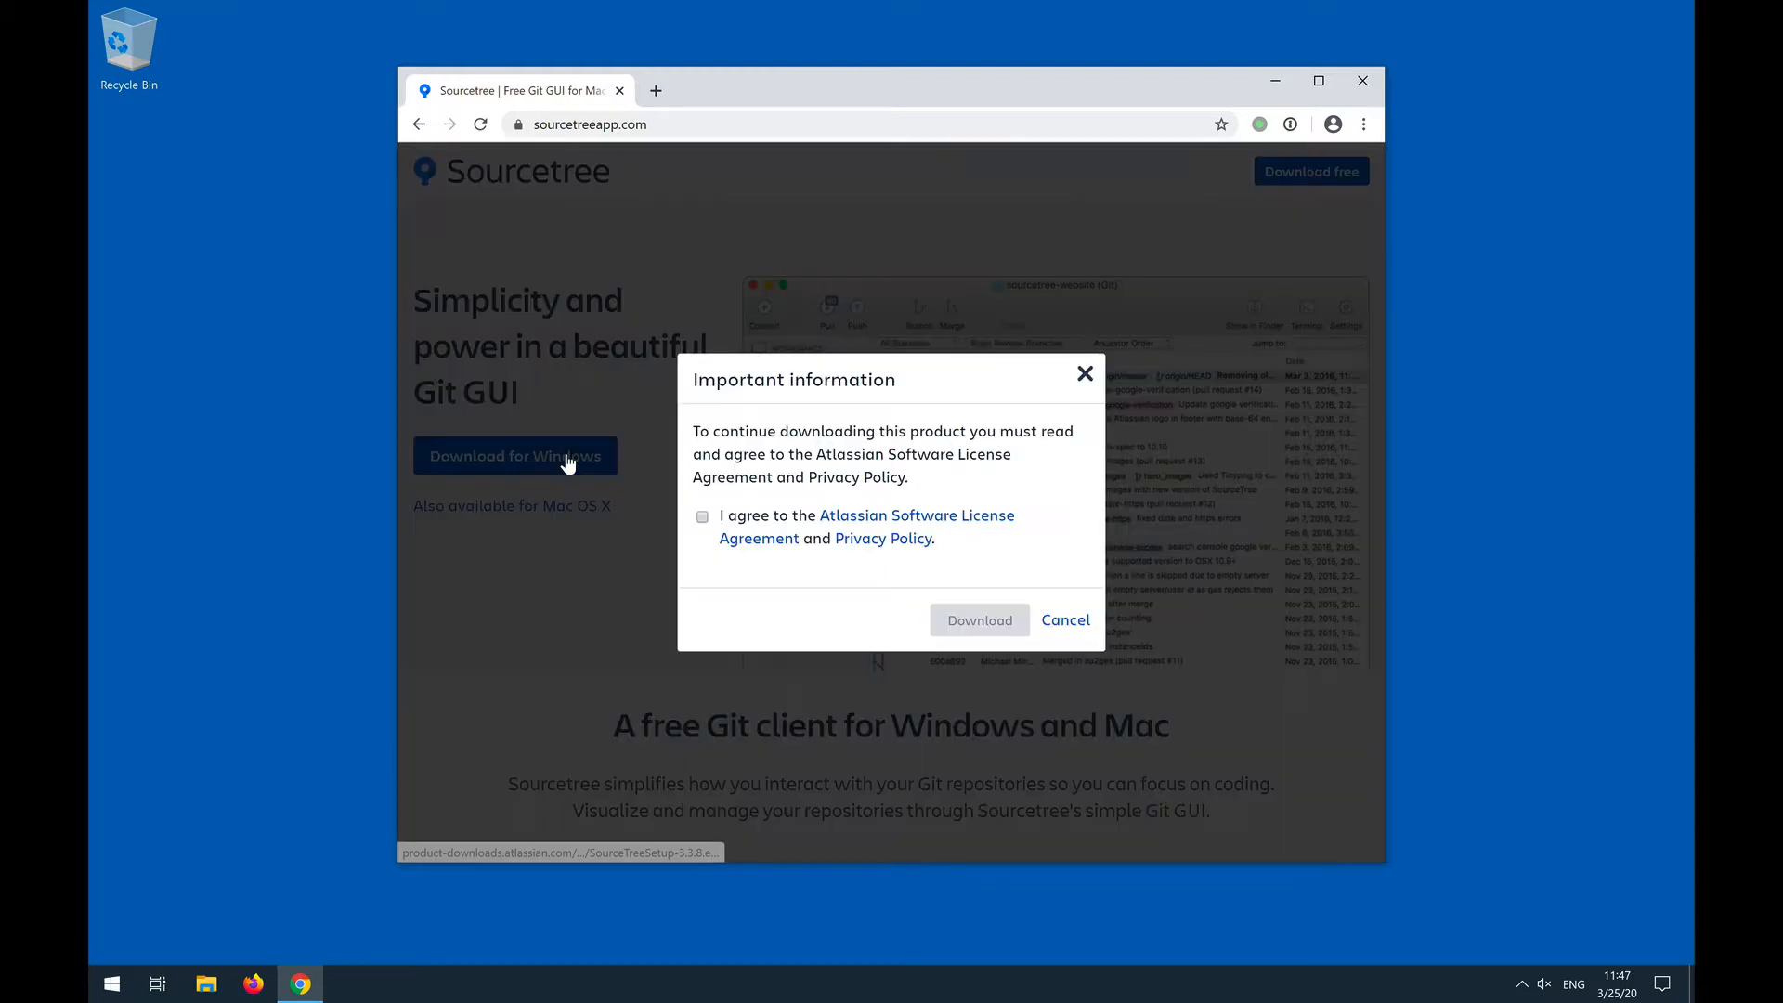
left_click(702, 517)
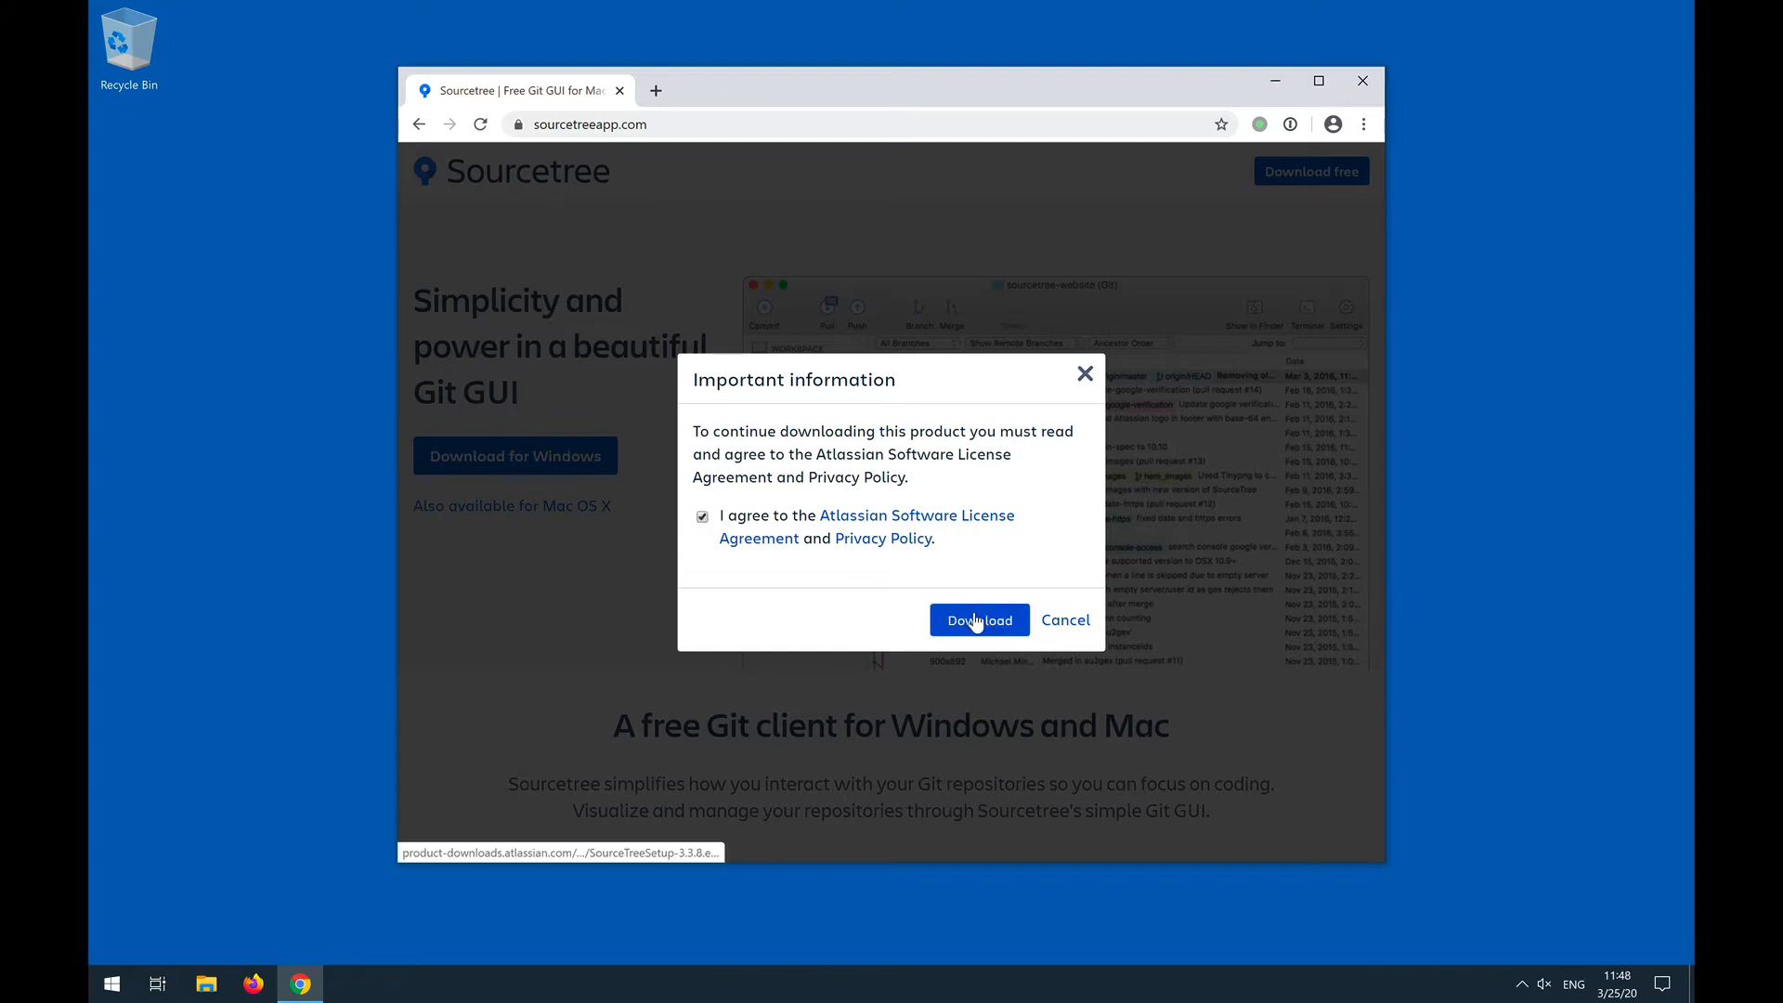
left_click(975, 620)
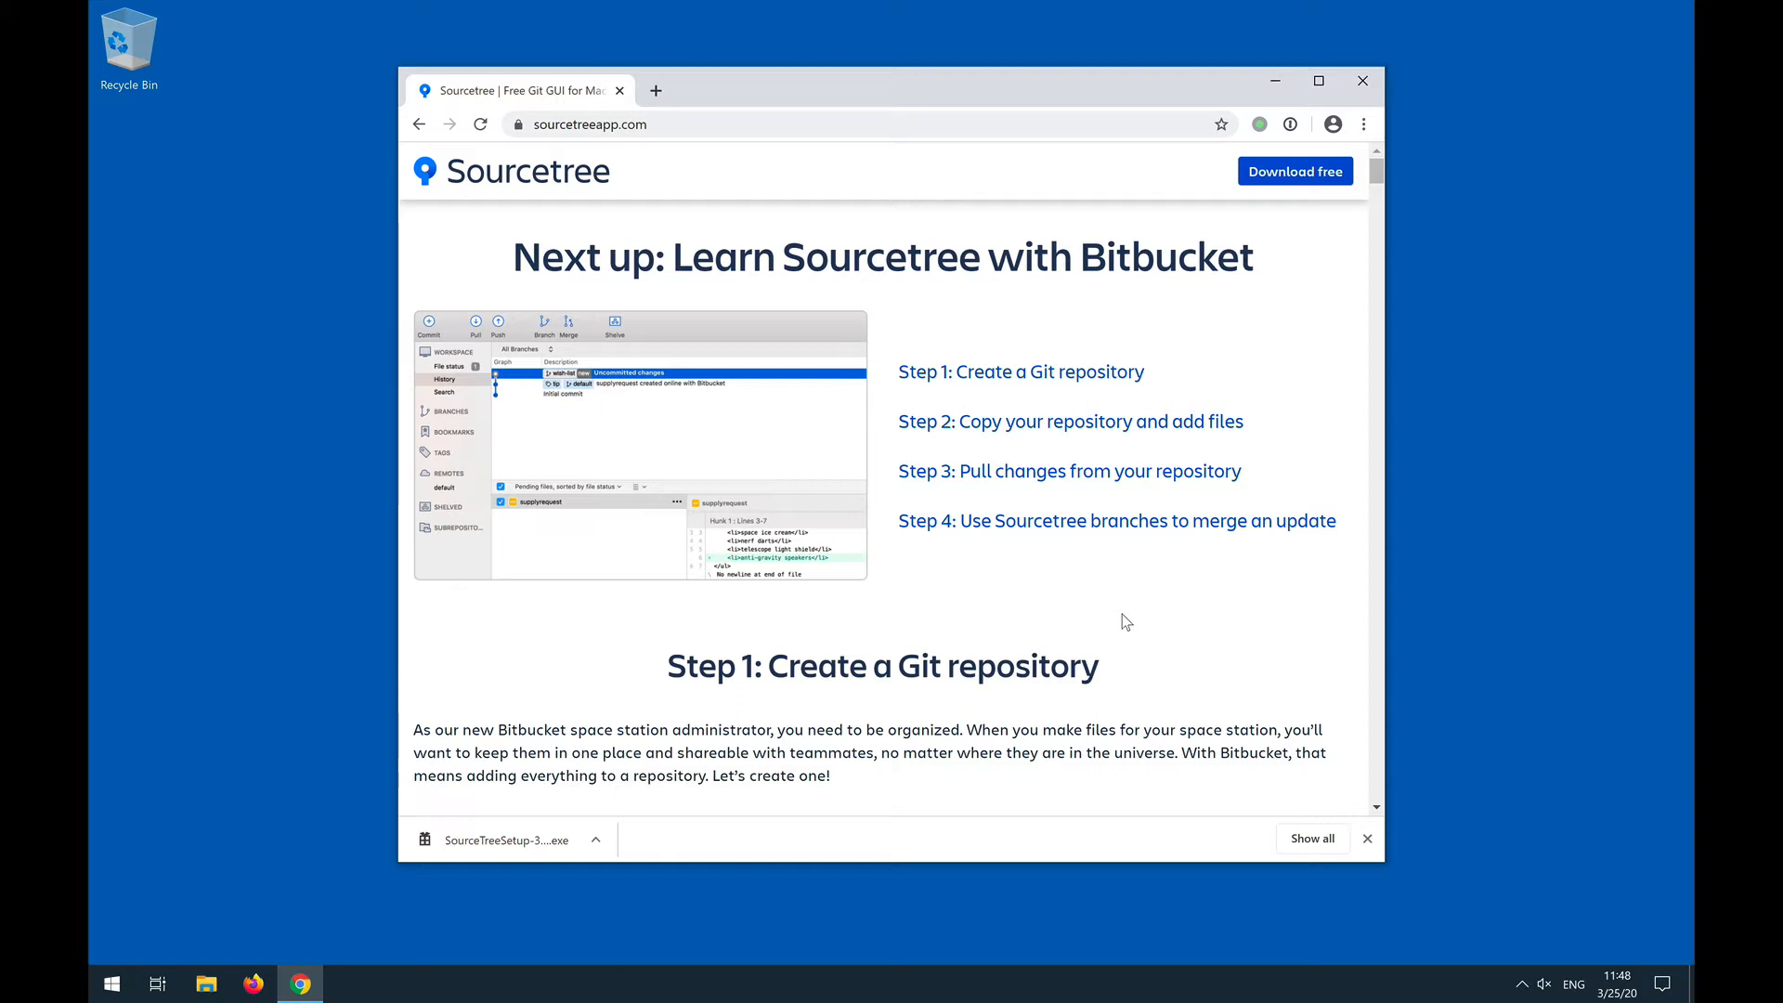
left_click(515, 836)
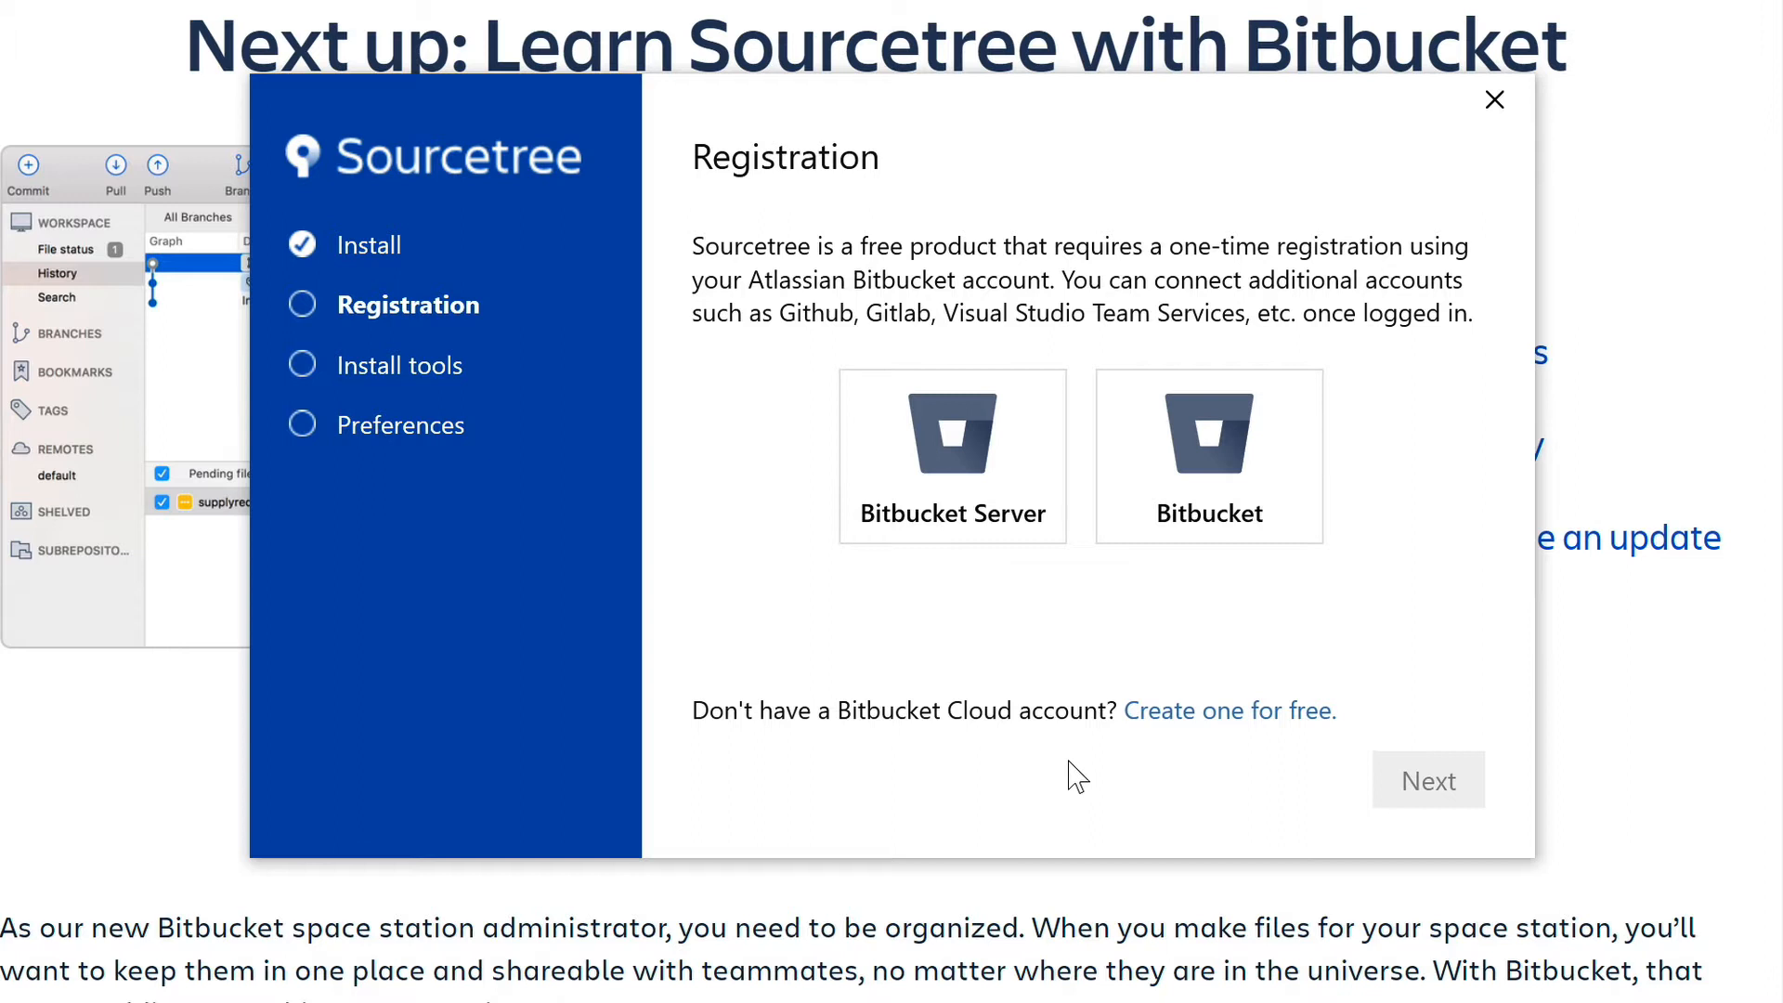
- Choose Bitbucket for the registration and log in with the Atlassian account's e-mail and password from the password manager
left_click(1254, 469)
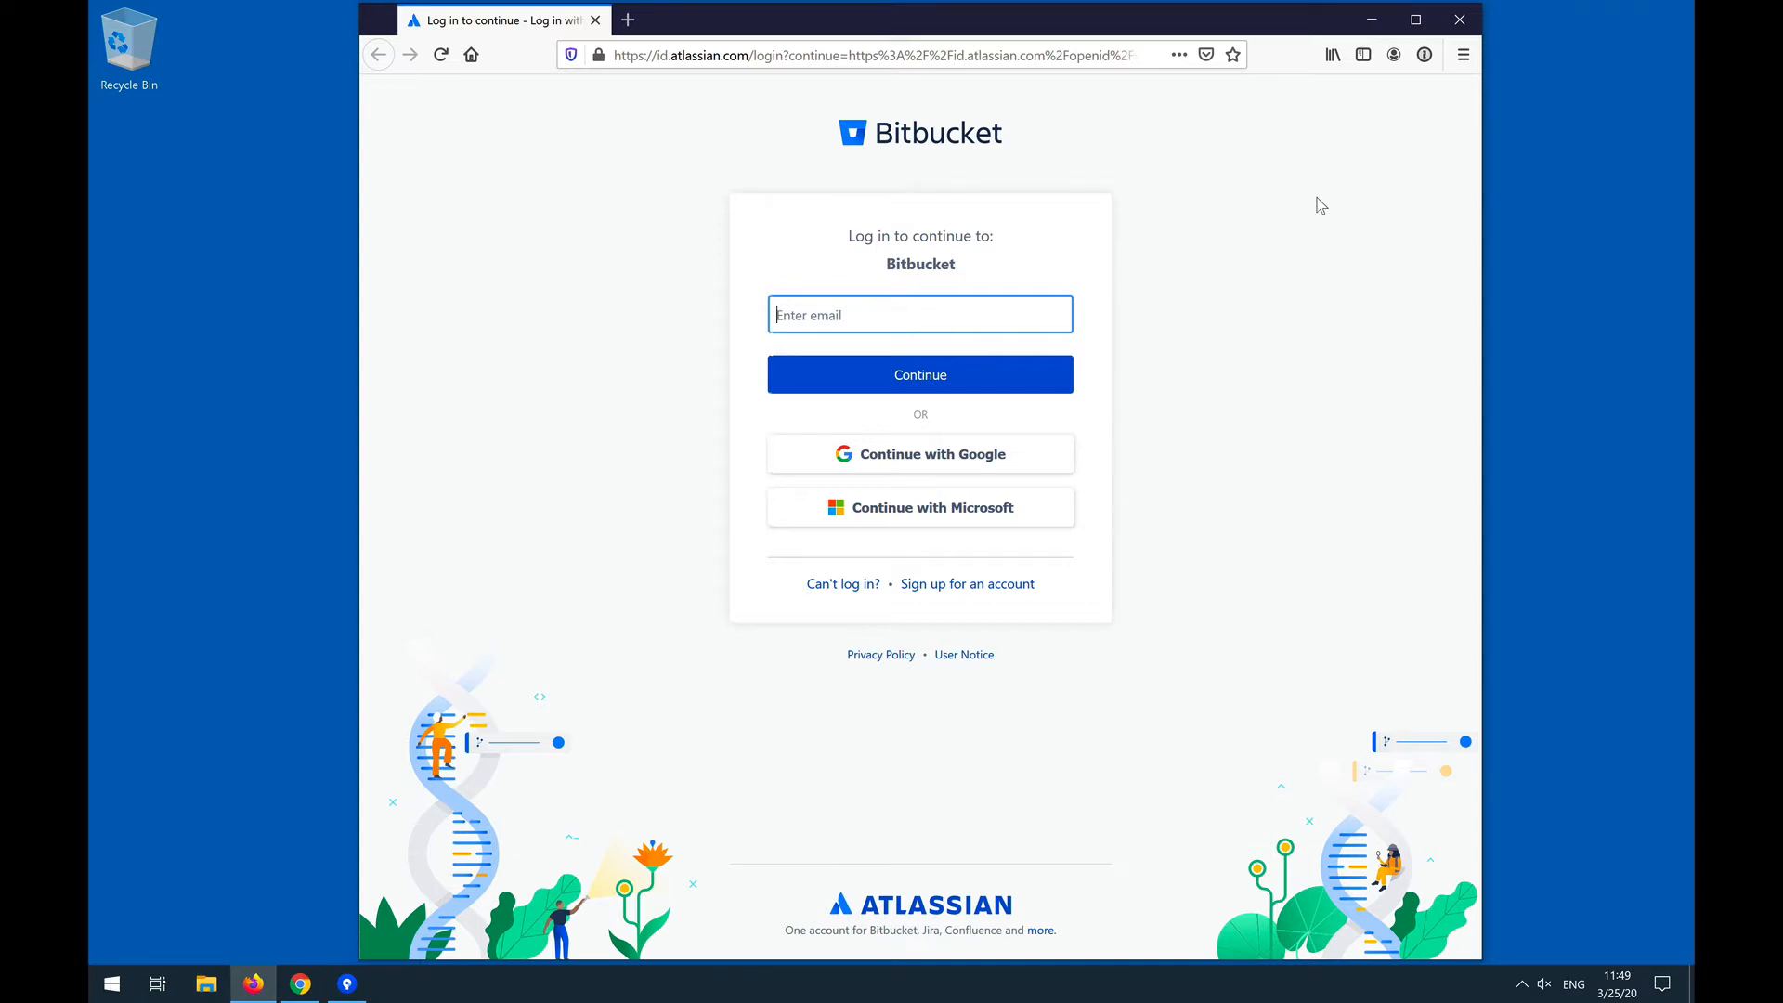
left_click(1426, 55)
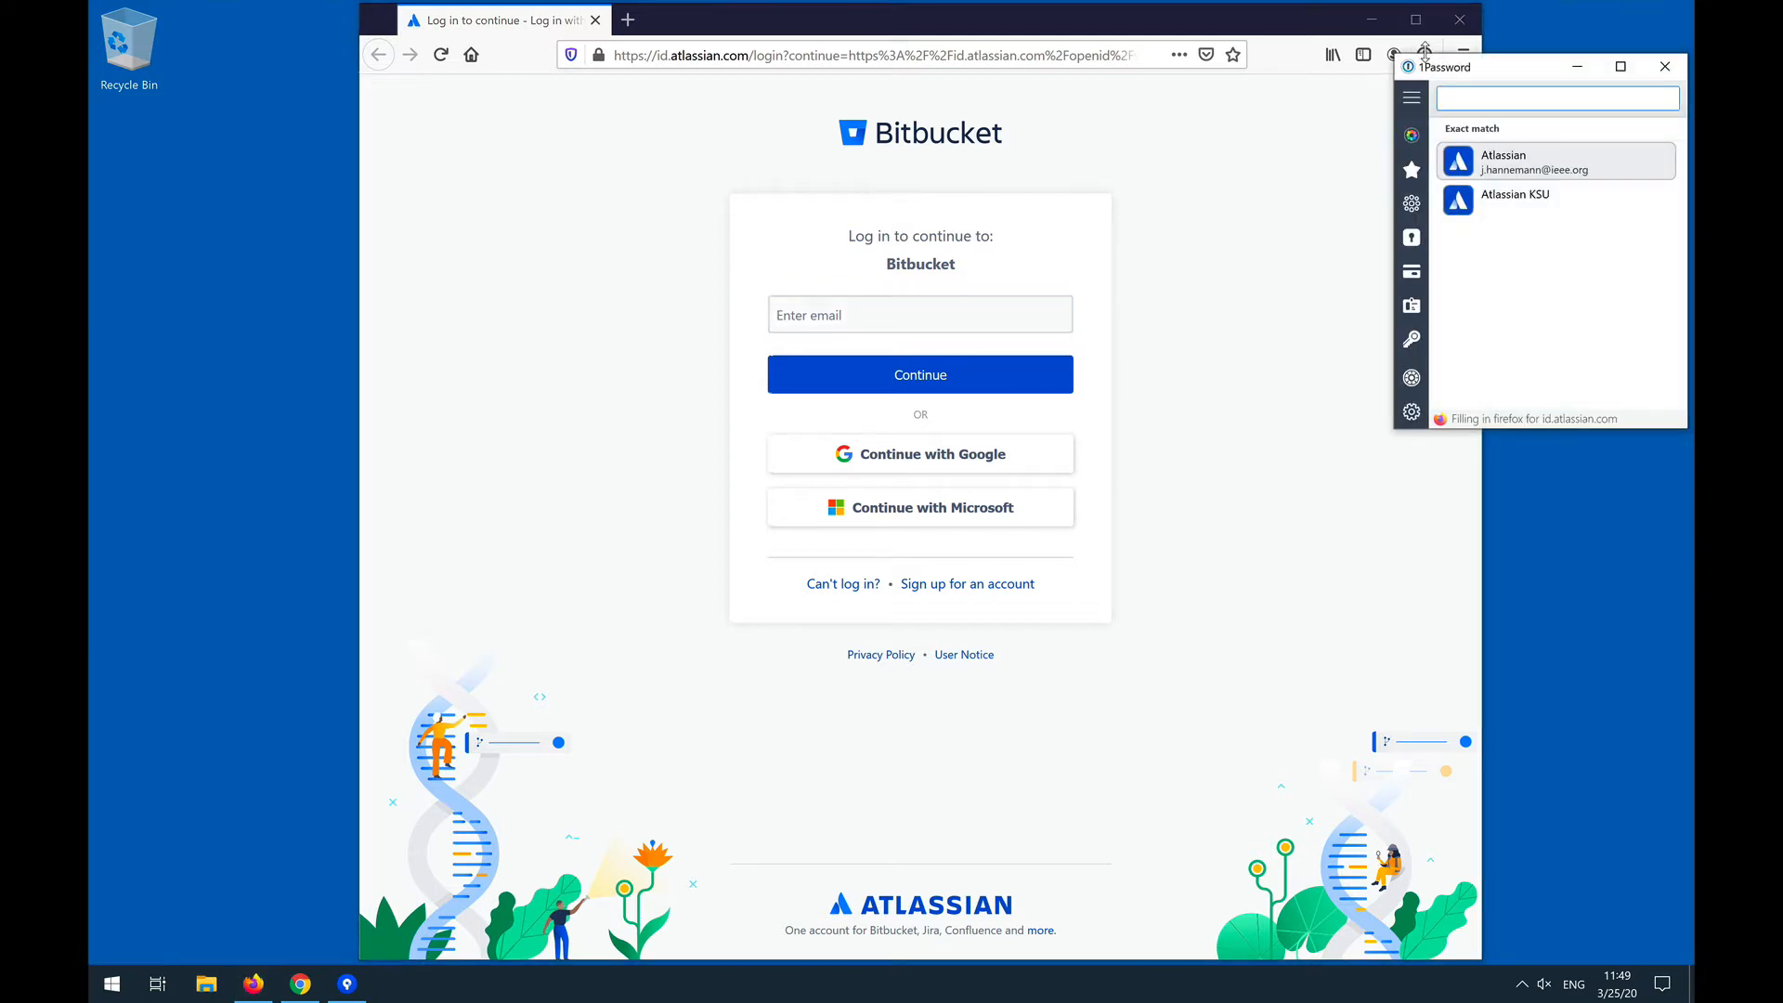
left_click(1483, 151)
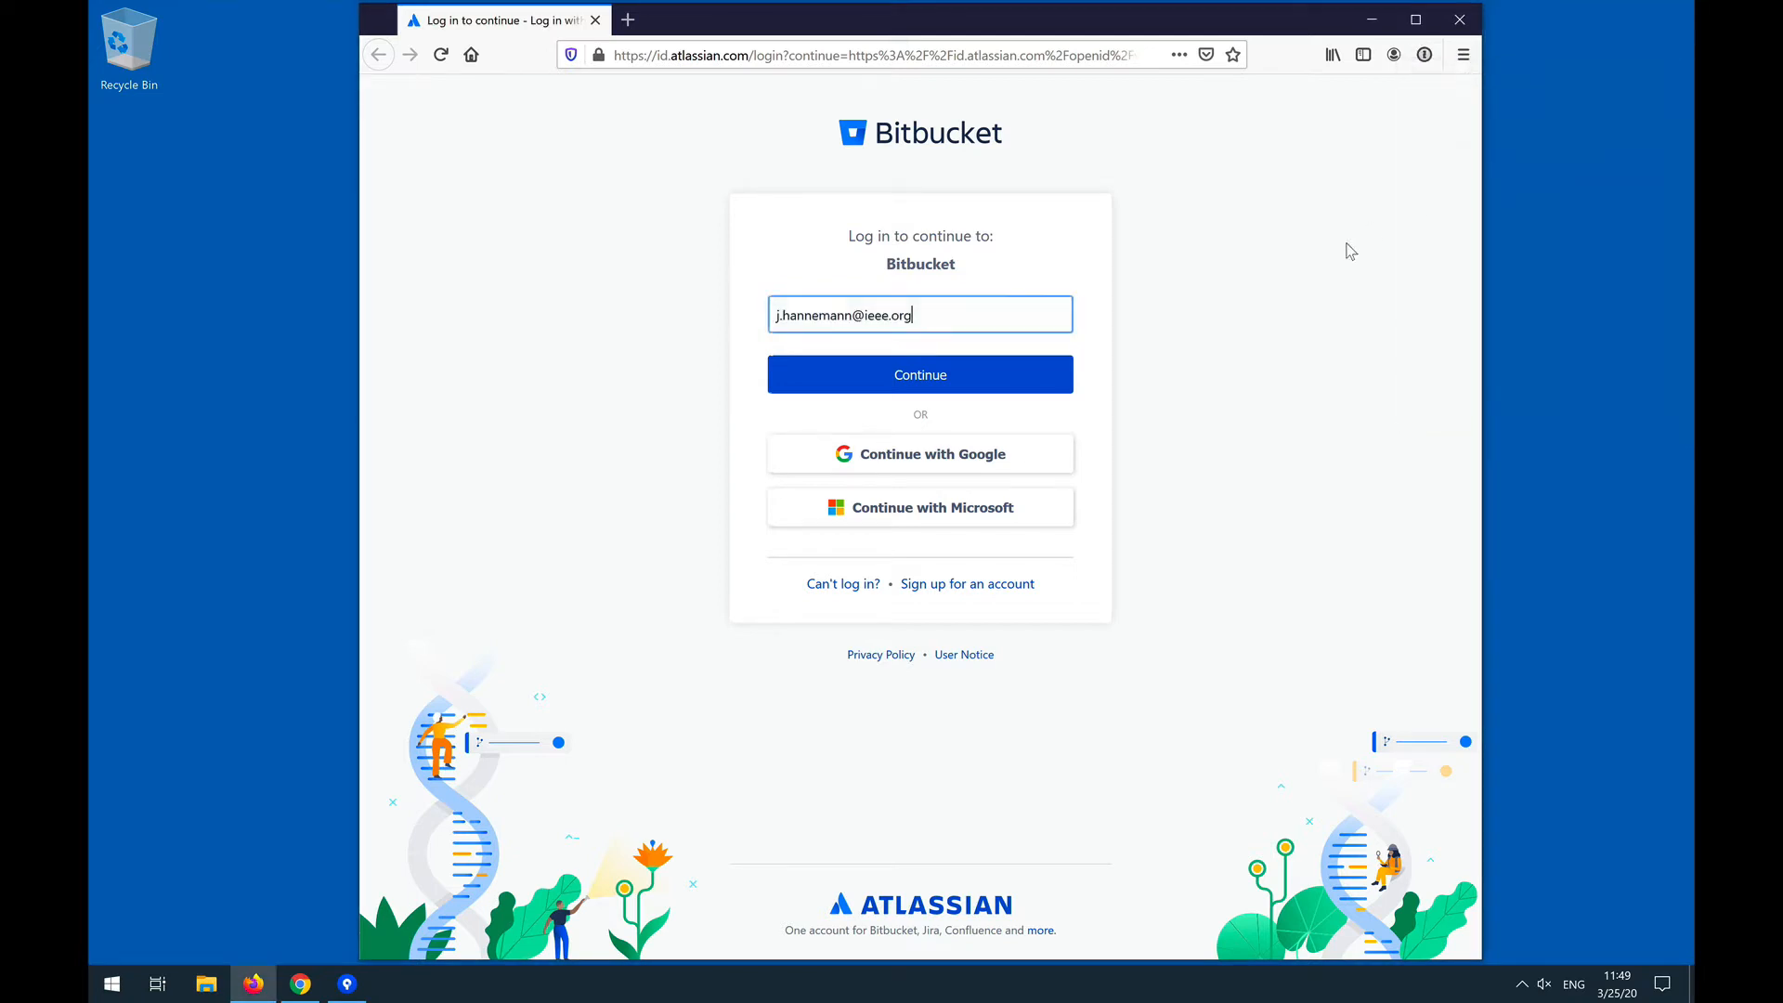
left_click(981, 377)
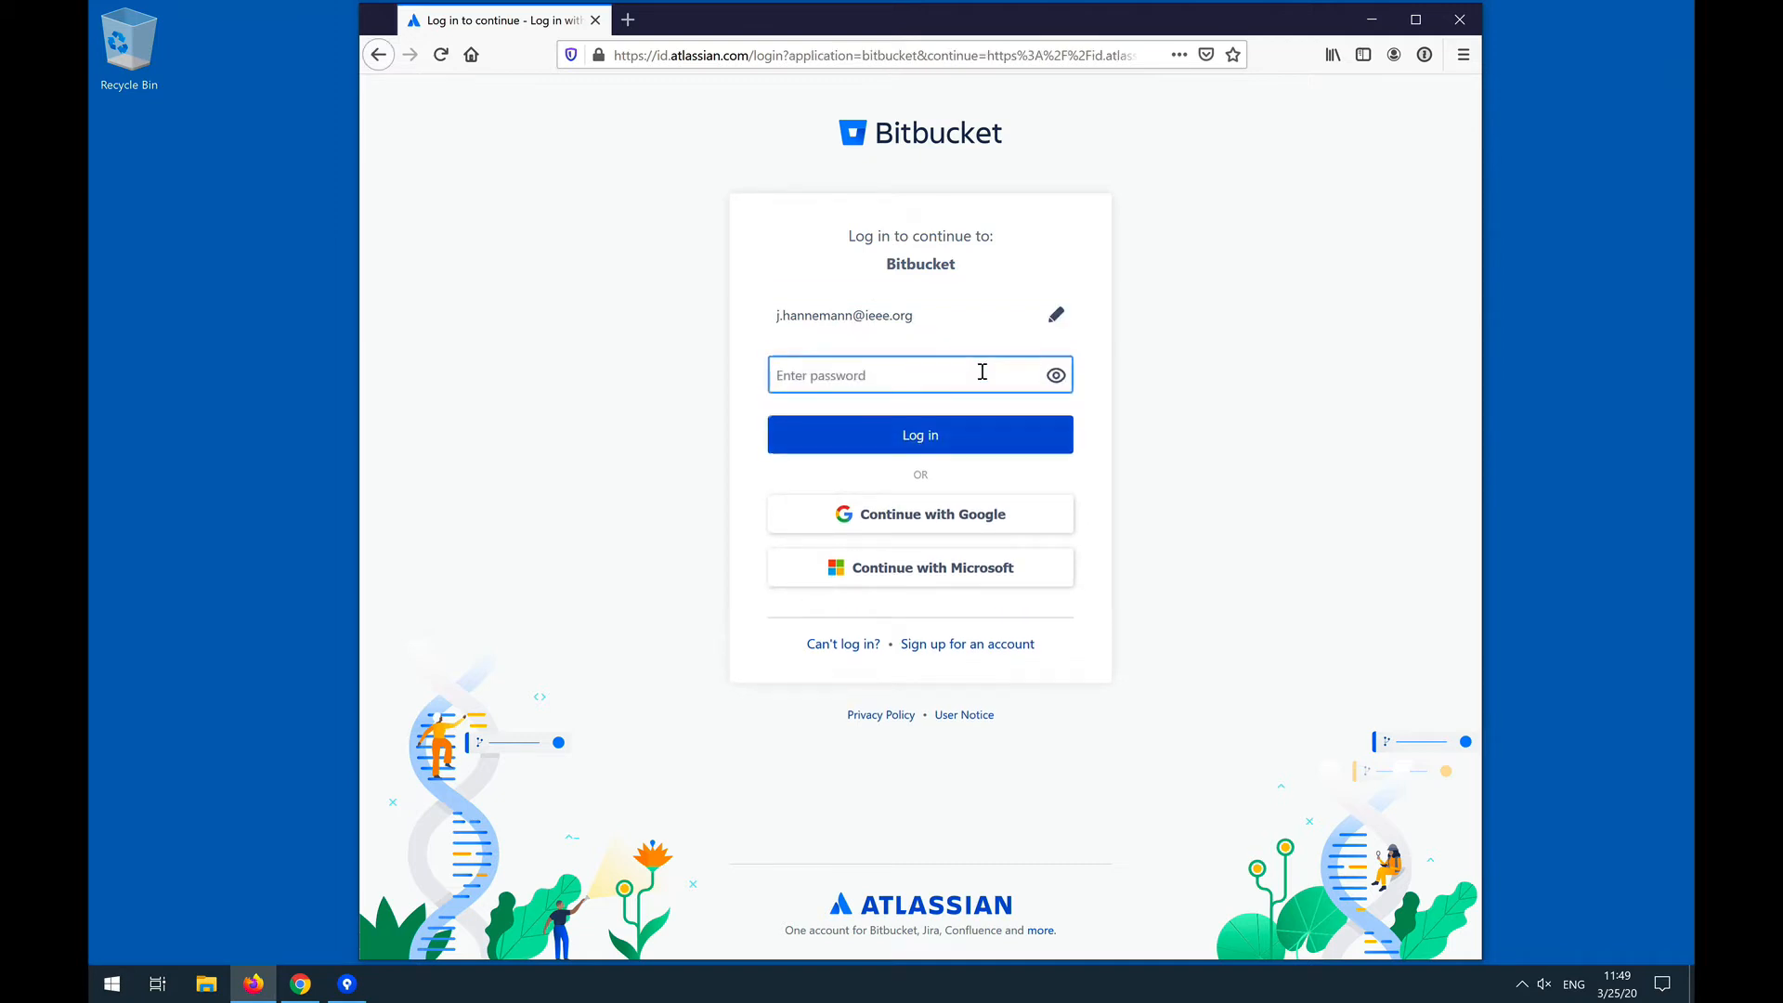
left_click(1426, 55)
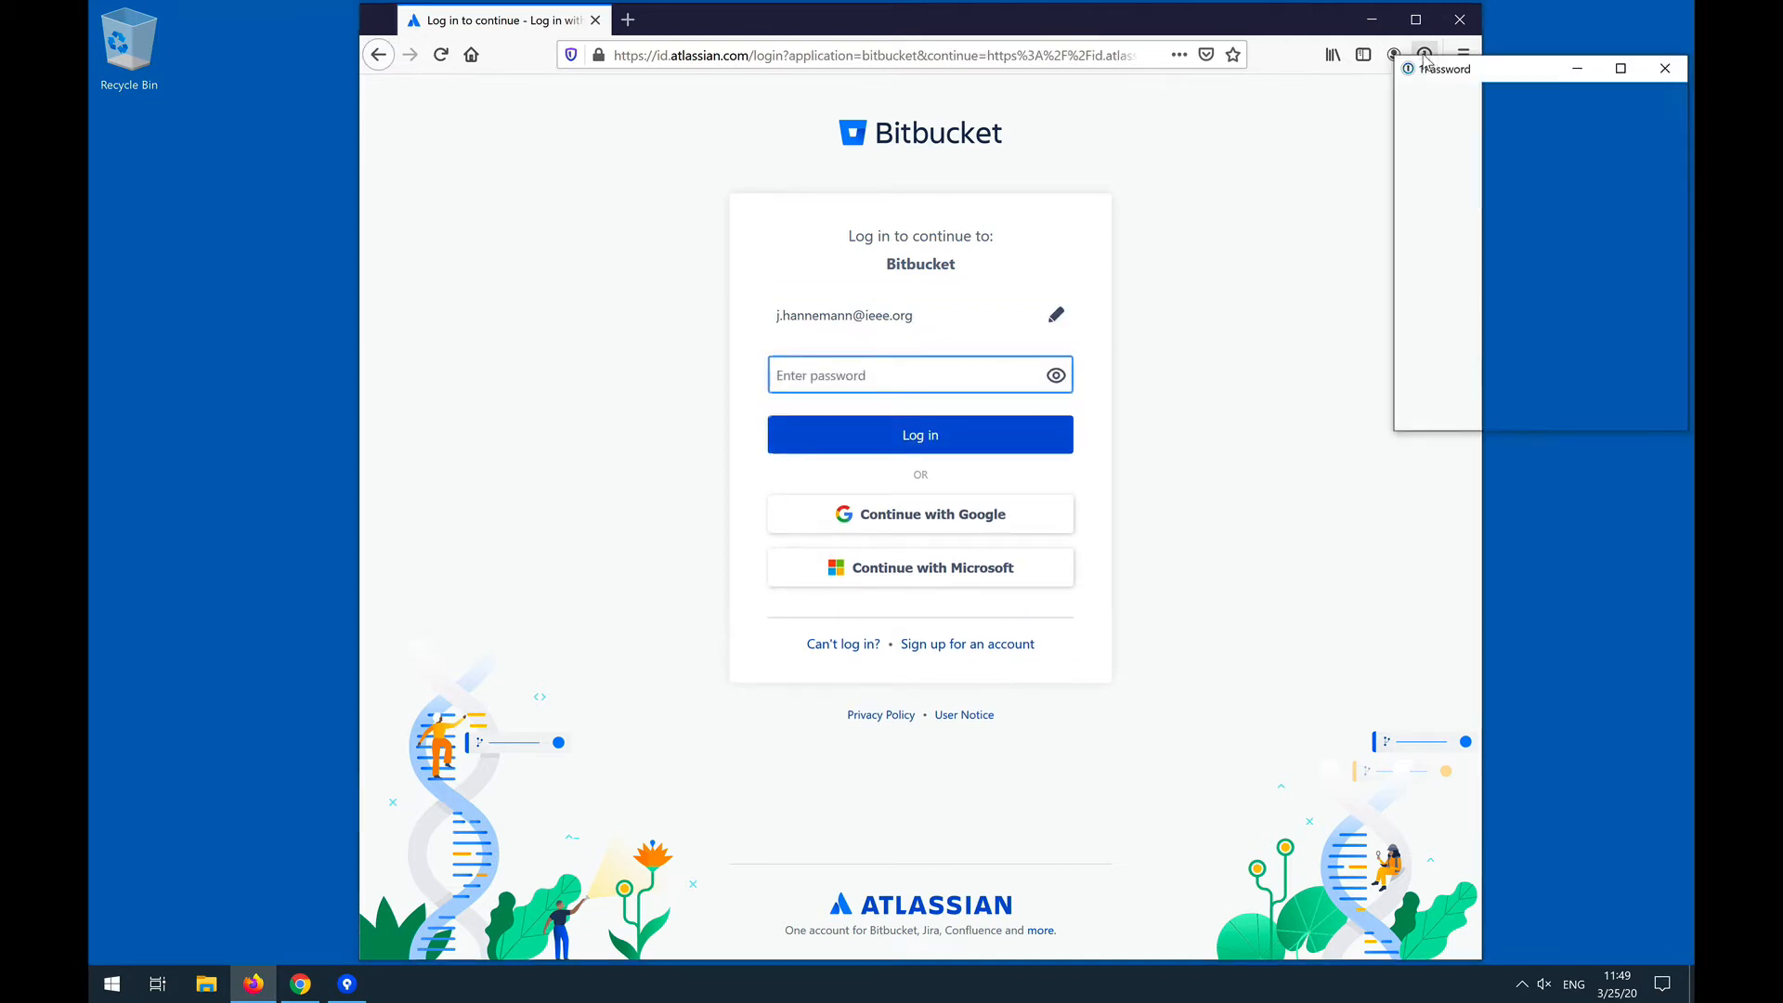
left_click(1496, 173)
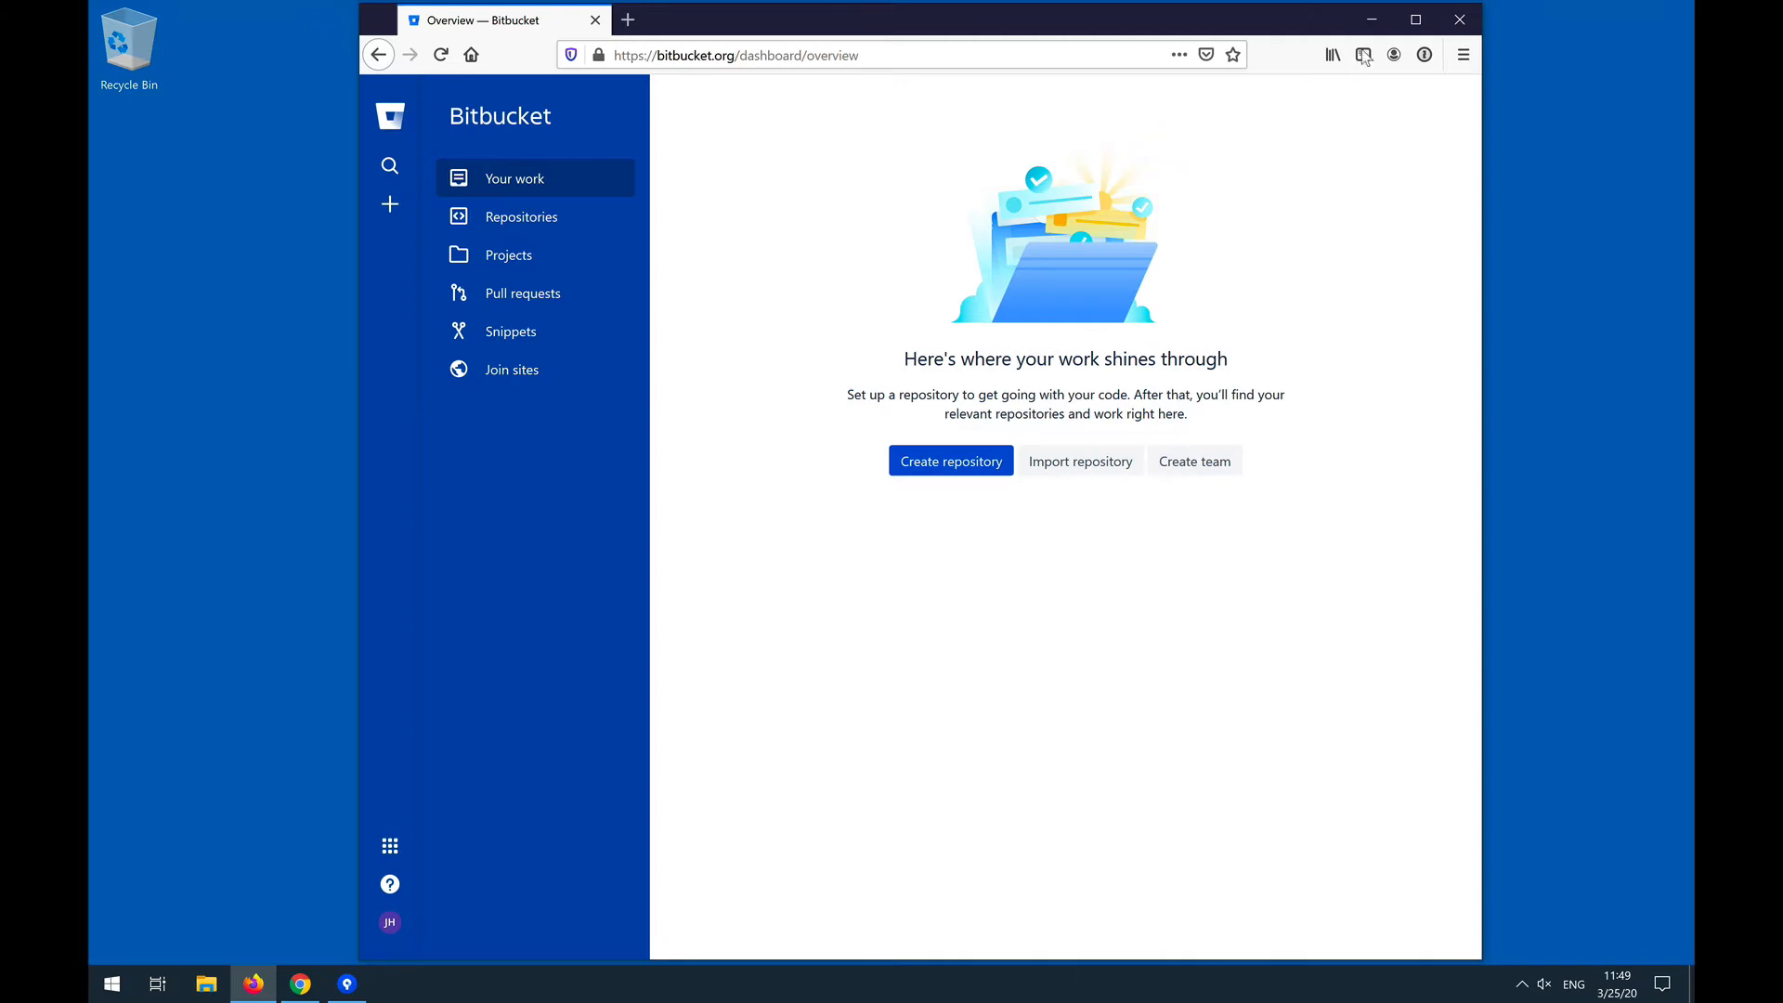
- Switch between the browser windows and the Sourcetree installer to check the progress of the Bitbucket login
left_click(1372, 21)
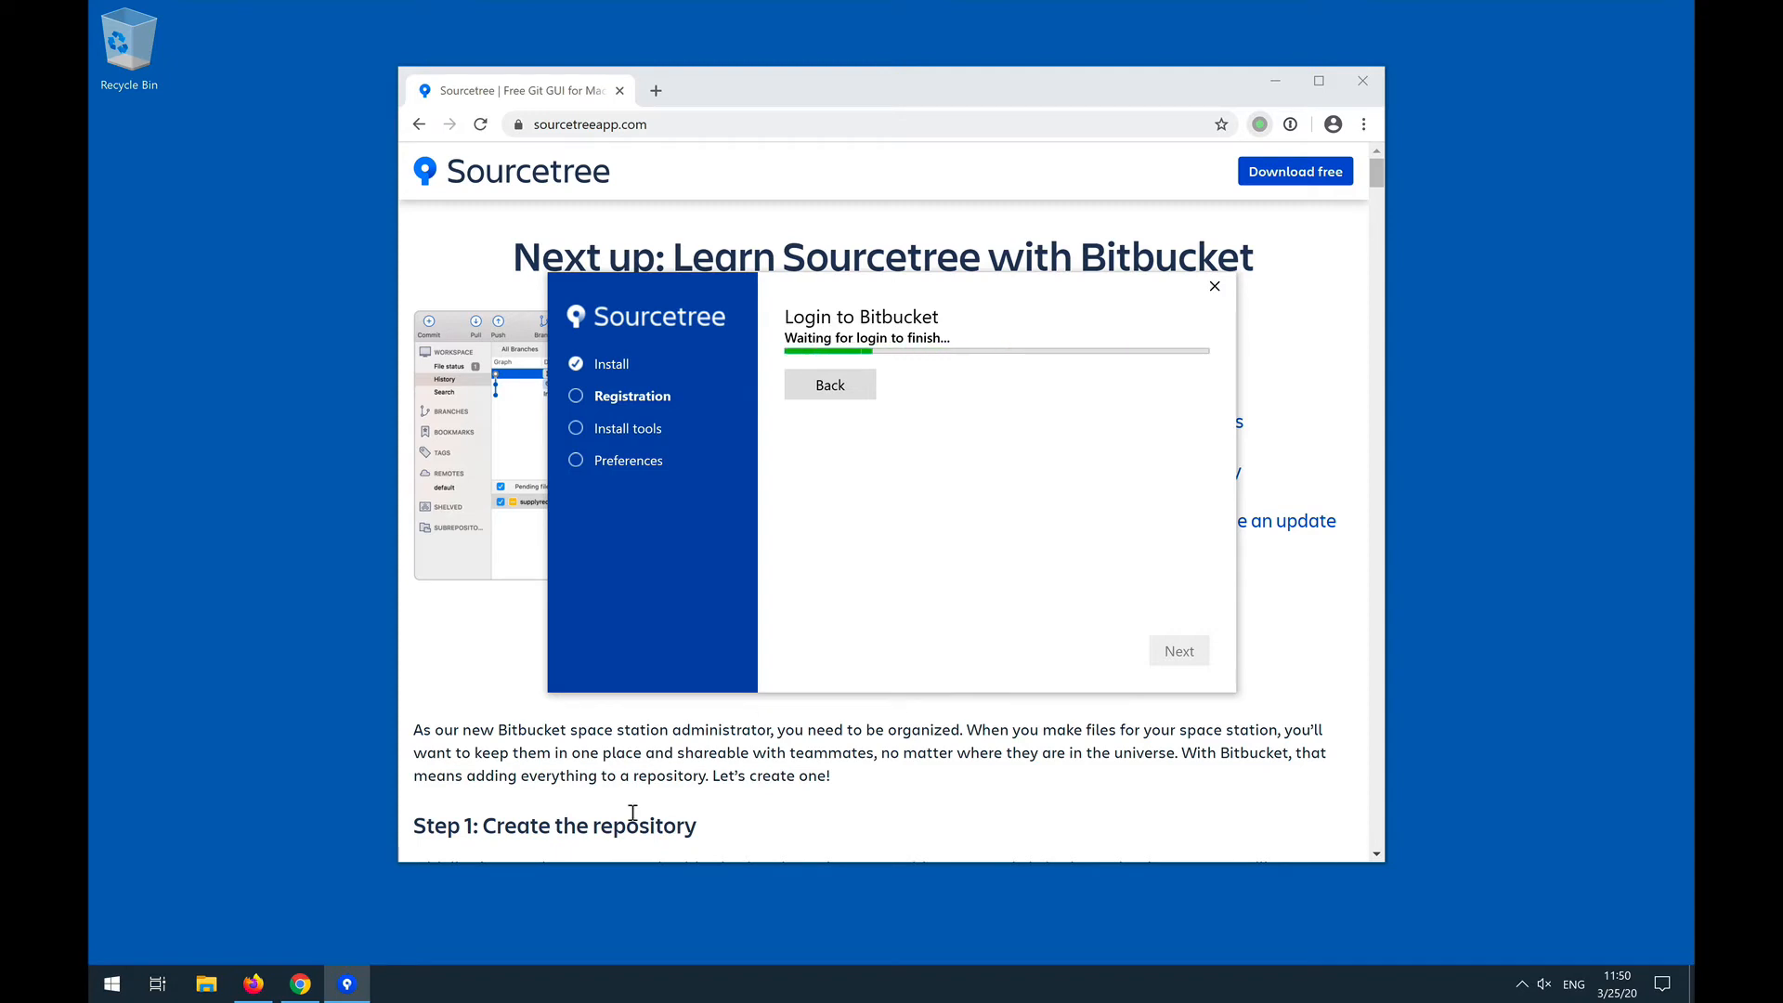
left_click(307, 988)
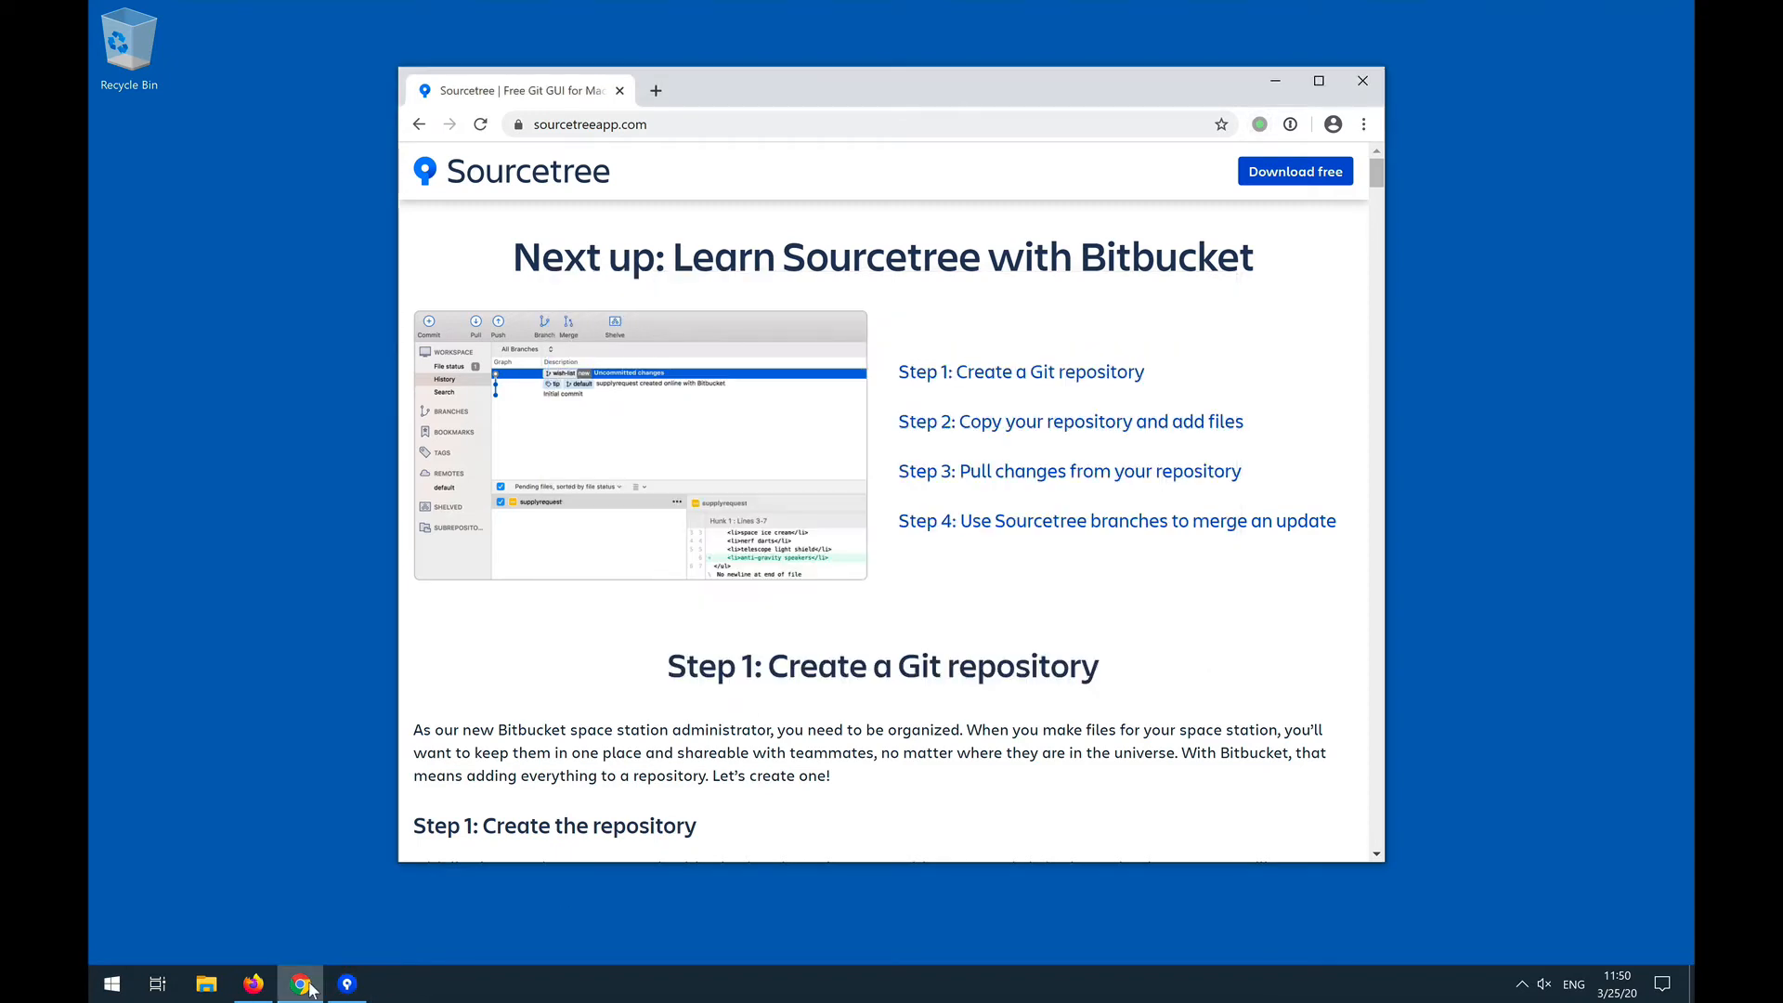
left_click(306, 986)
left_click(306, 986)
left_click(348, 986)
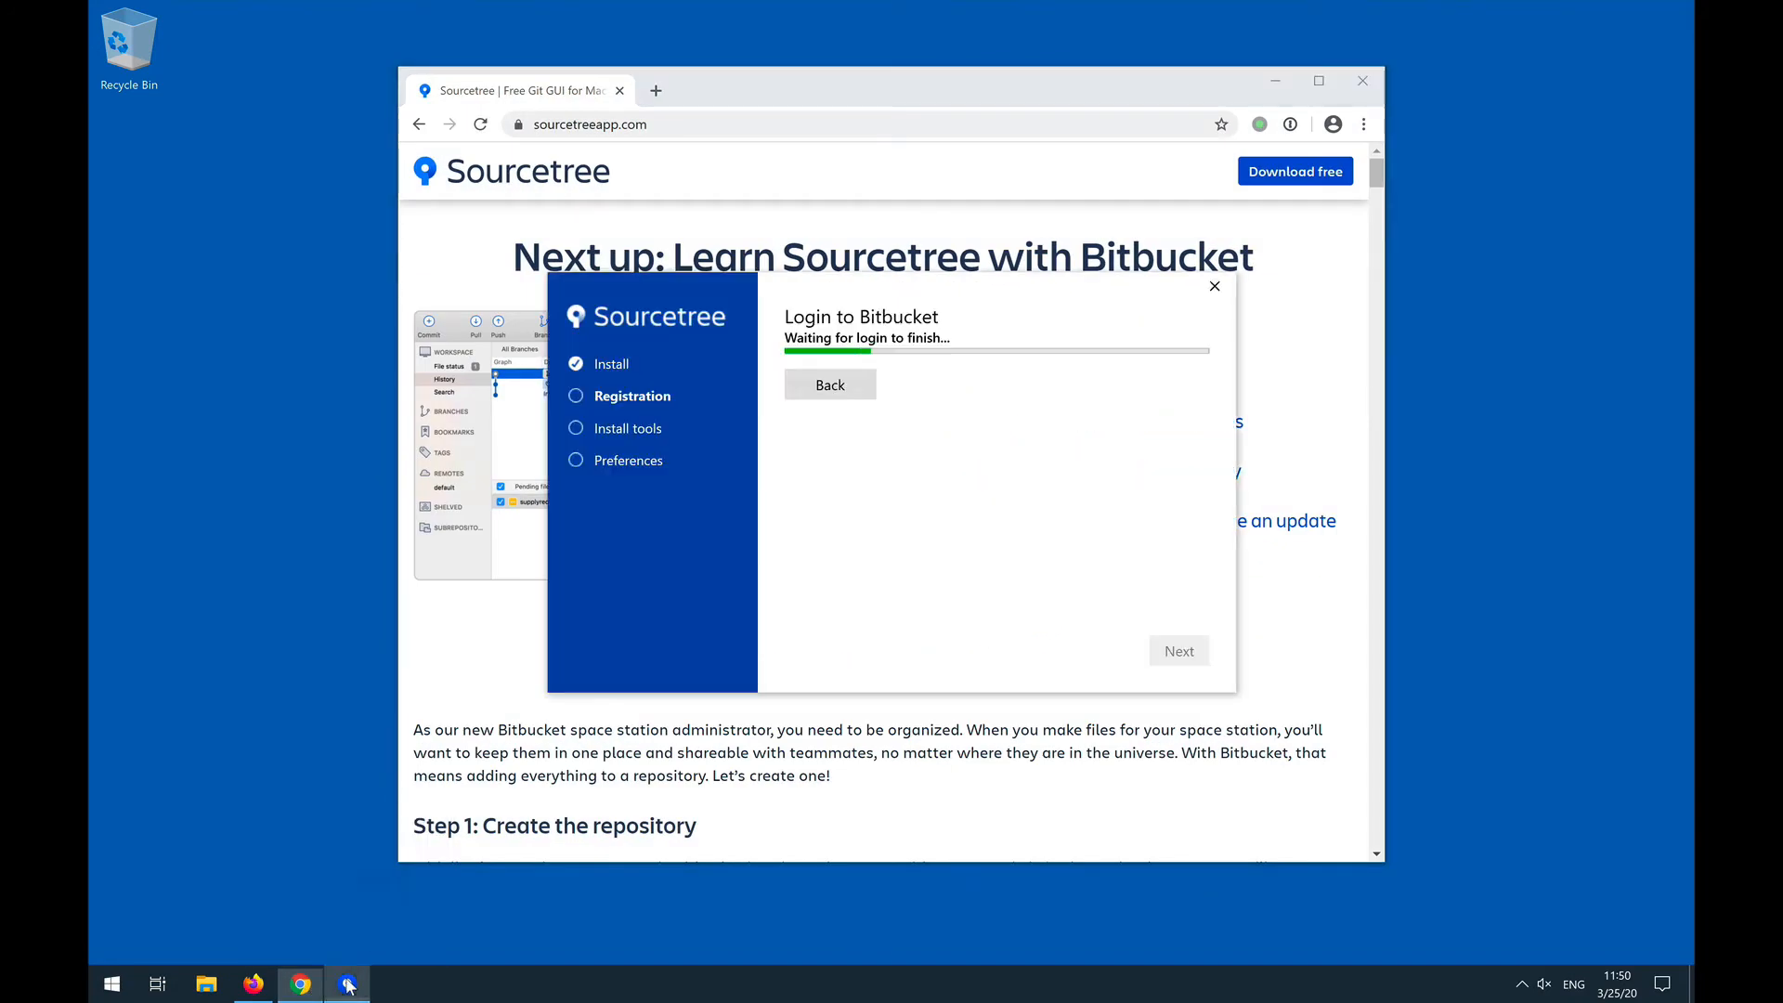
left_click(253, 984)
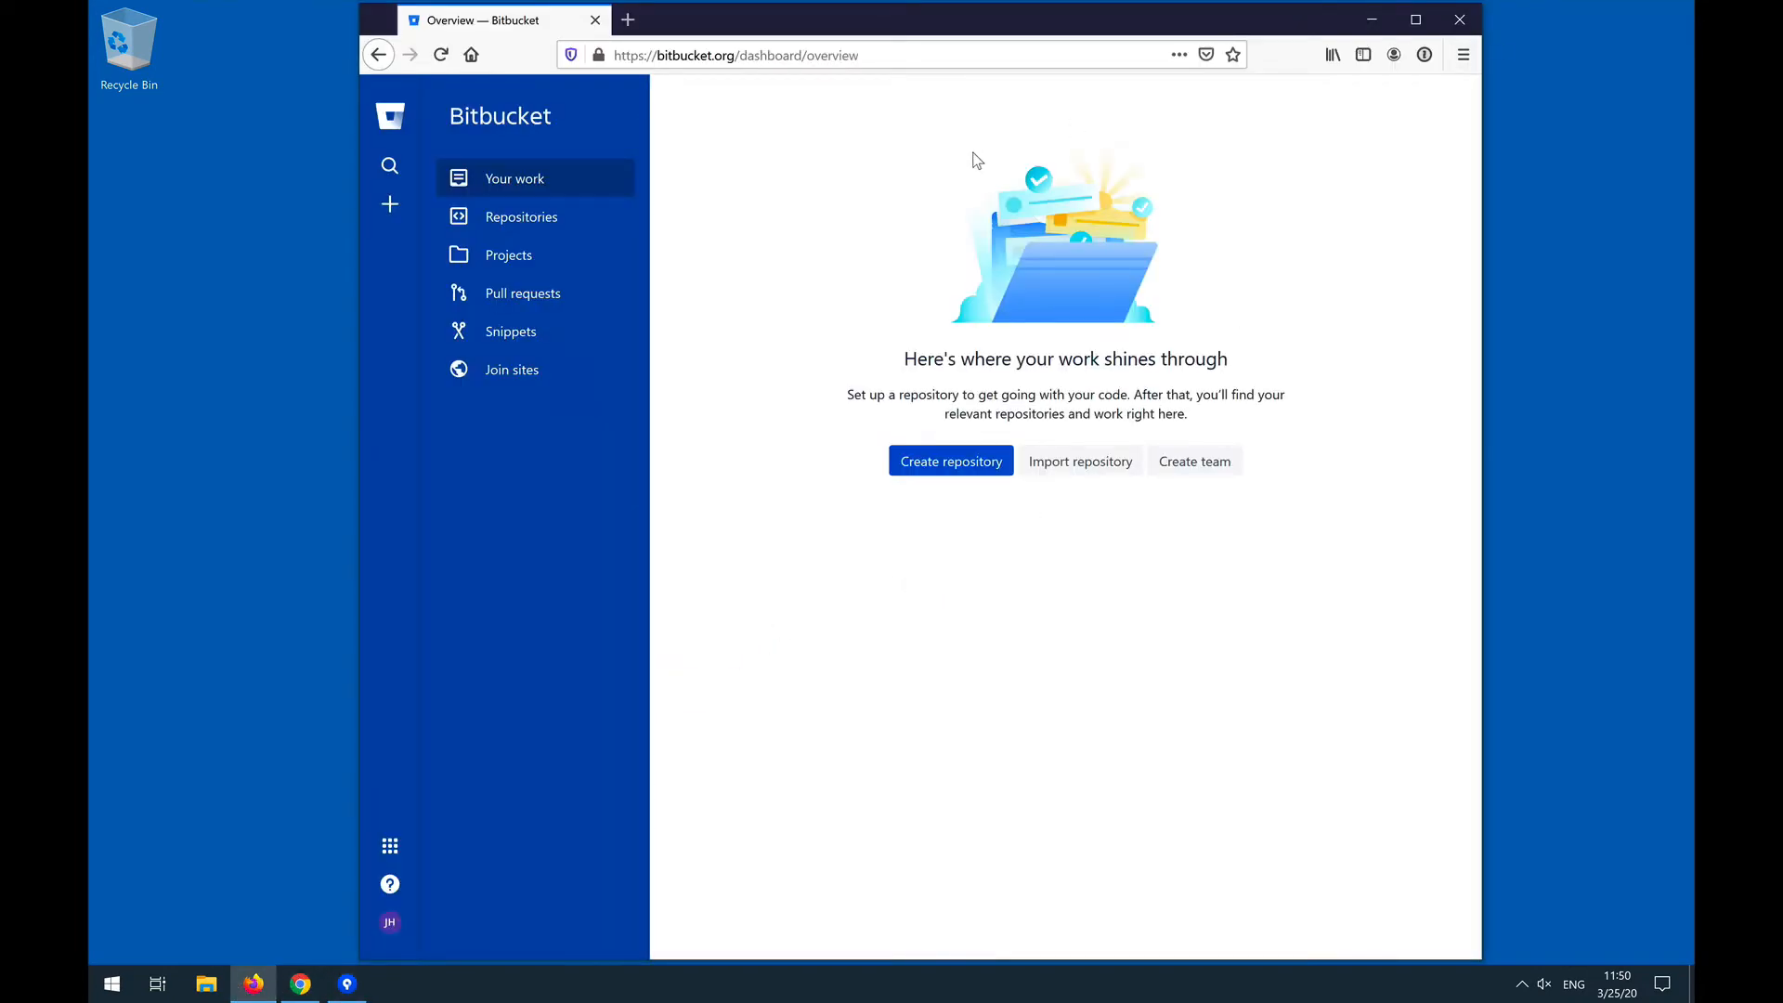
- Close the browser window with the Bitbucket dashboard
left_click(390, 925)
left_click(812, 587)
left_click(1459, 19)
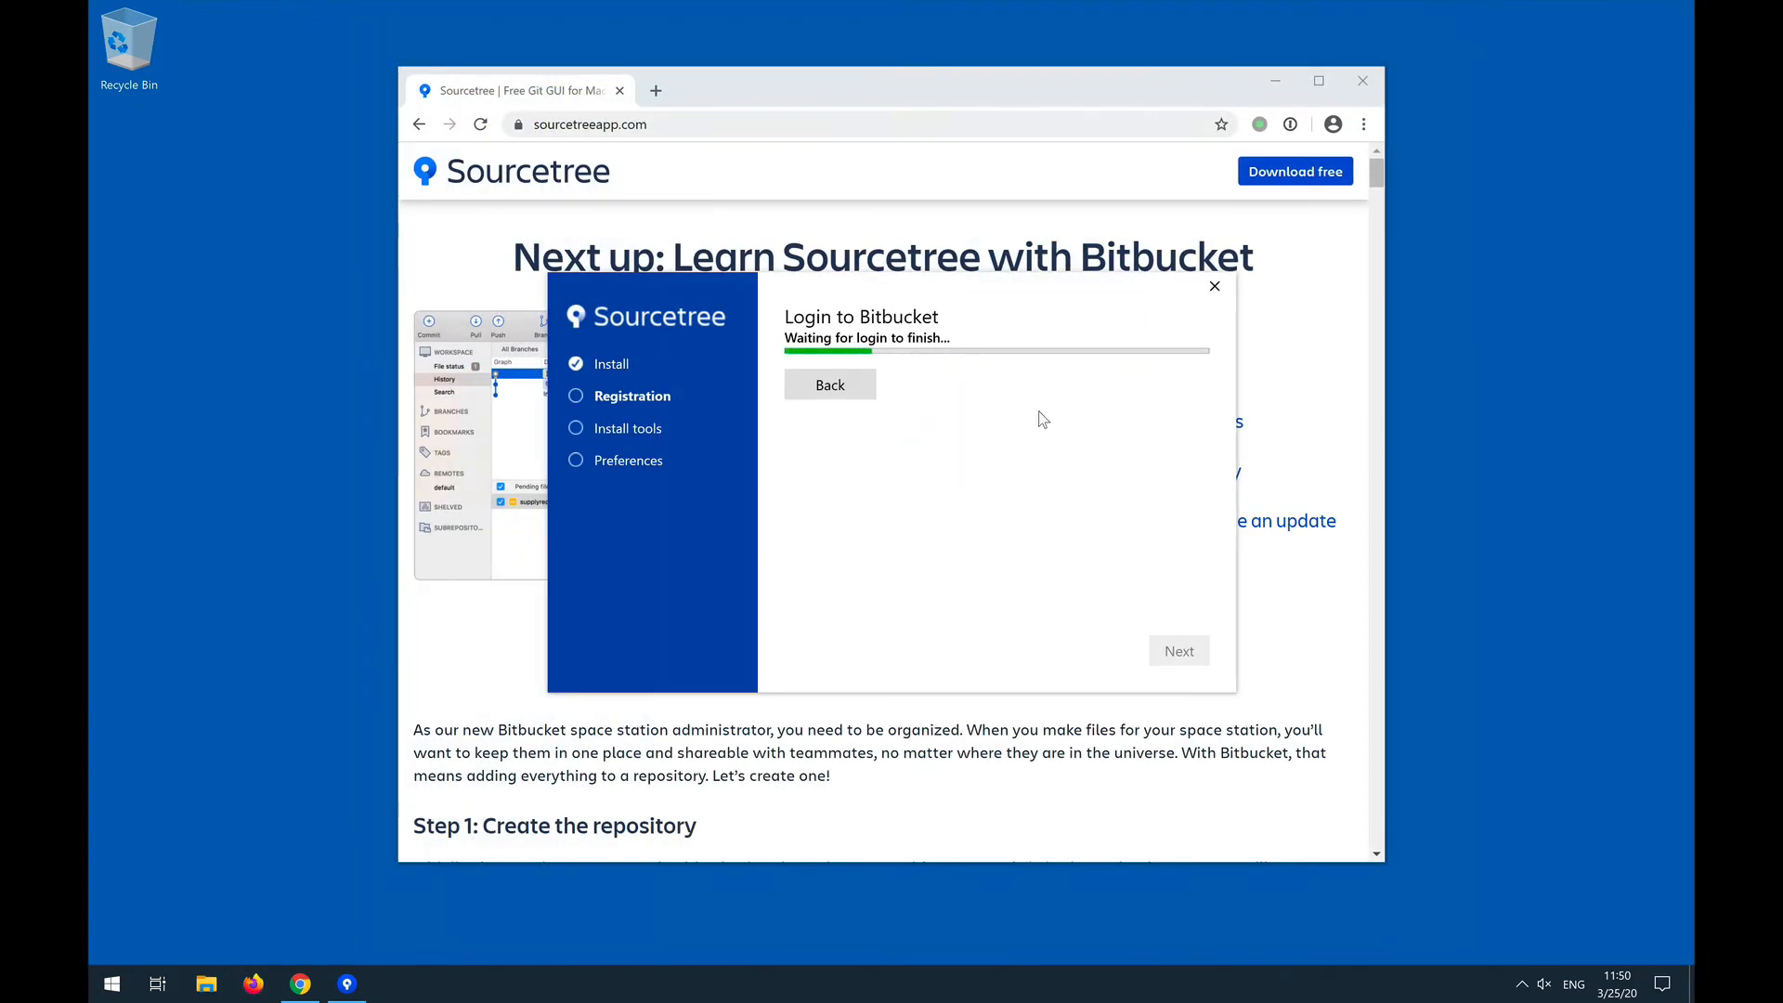
- Restart the Bitbucket registration in the installer and grant Sourcetree for Windows access to the account
left_click(830, 384)
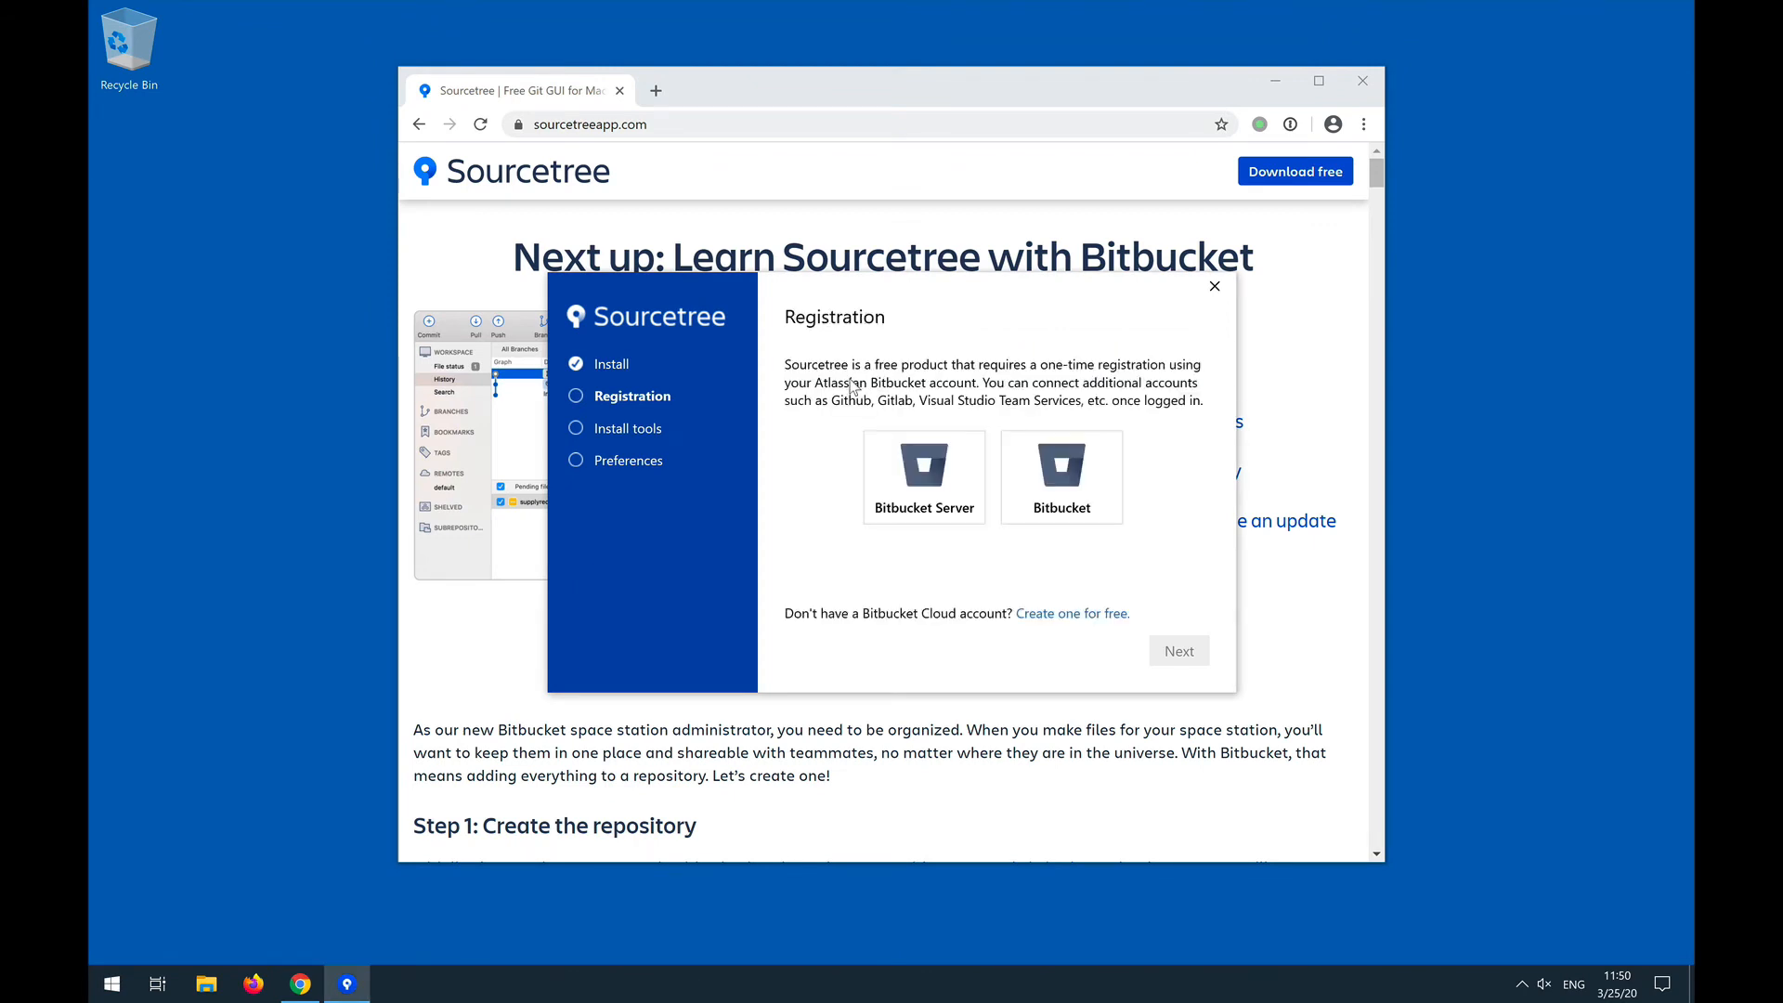
left_click(1077, 438)
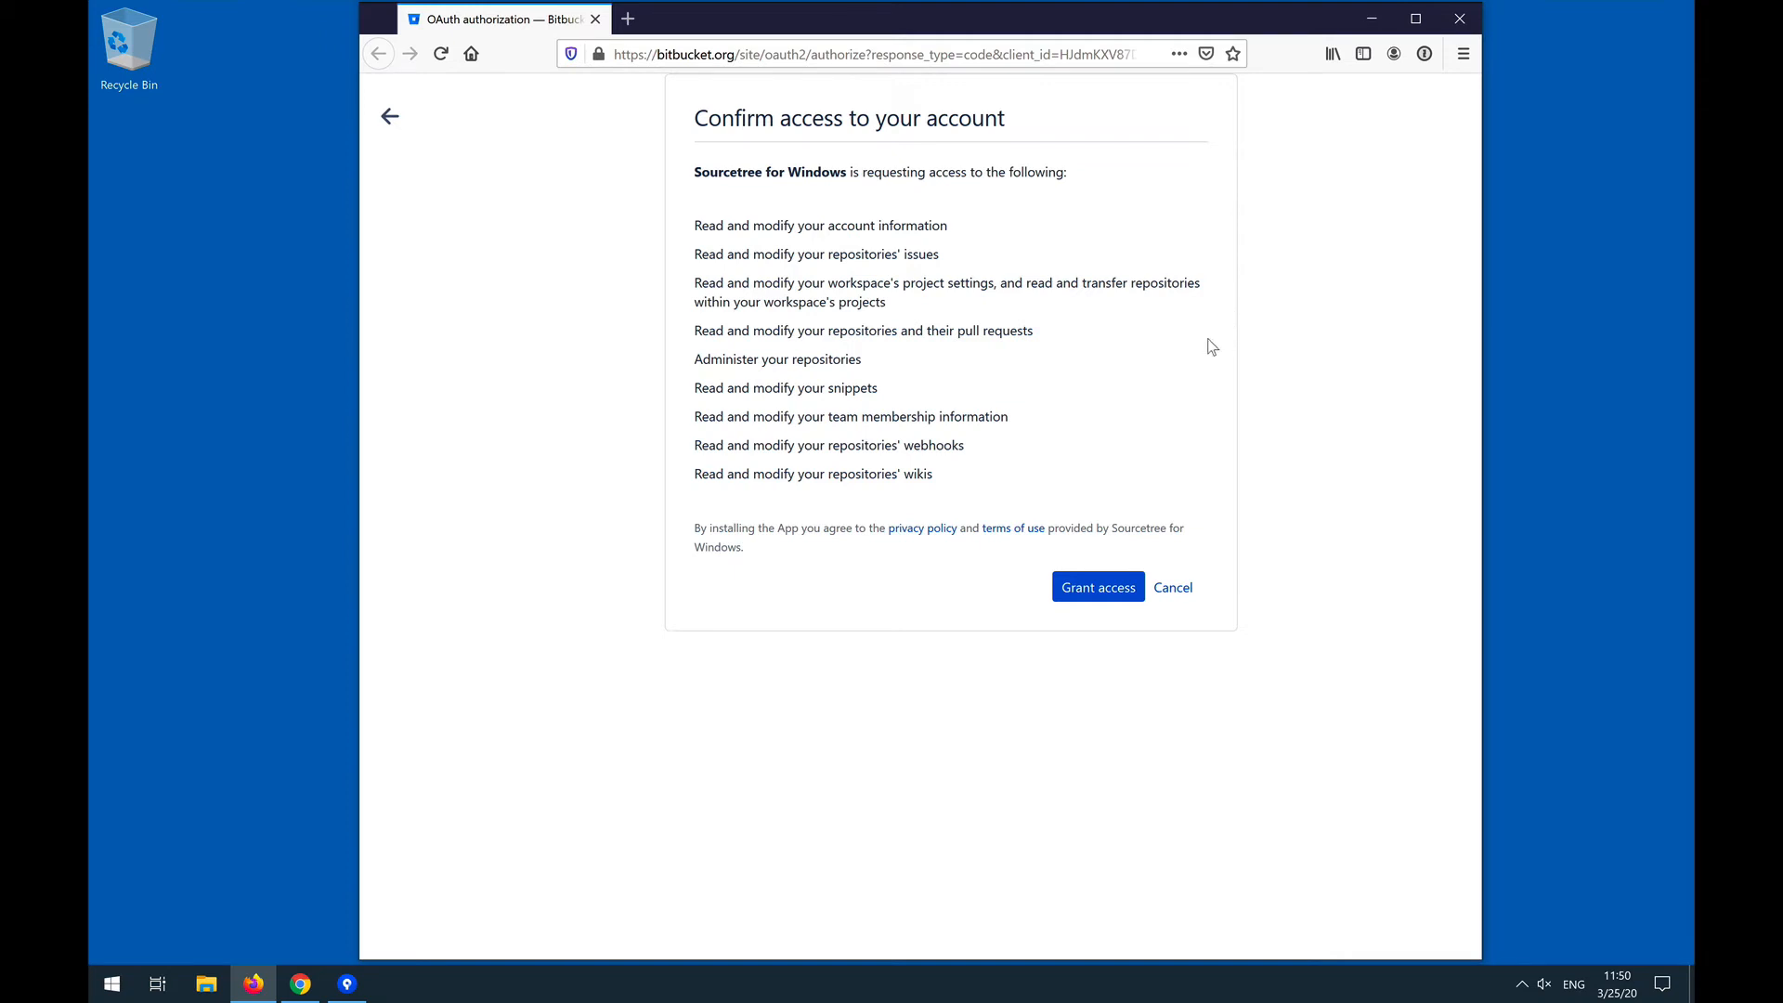
left_click(1085, 590)
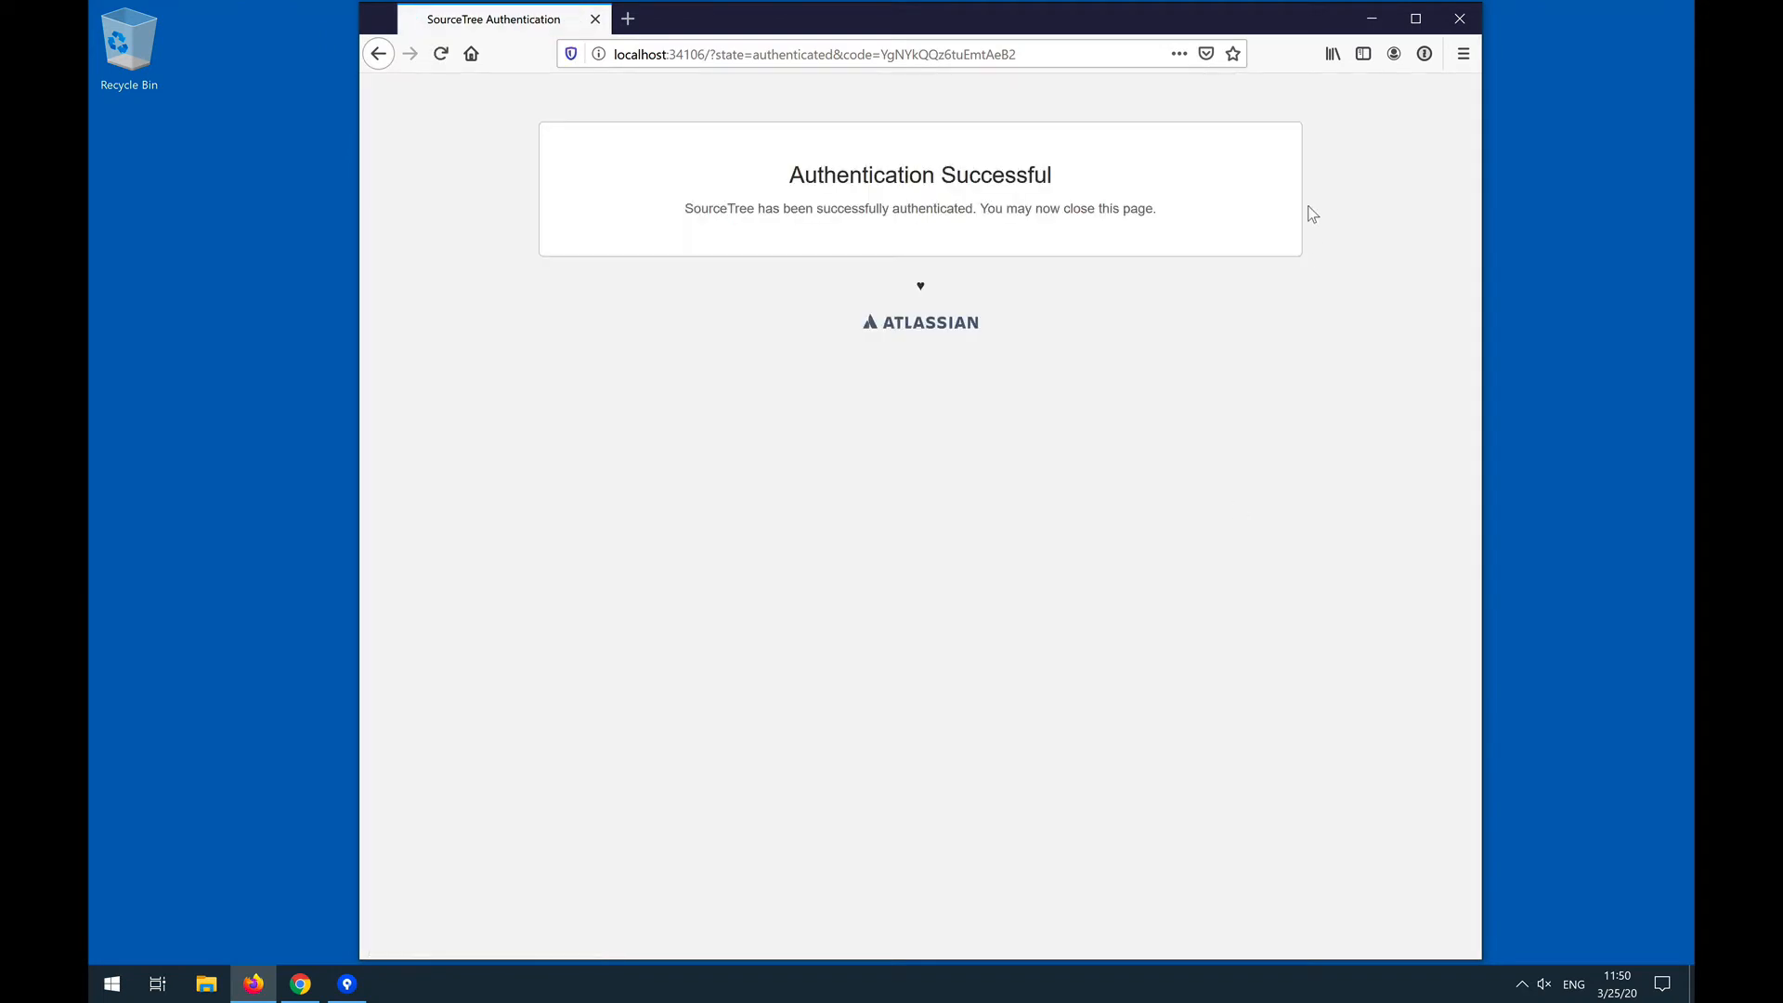
left_click(1371, 19)
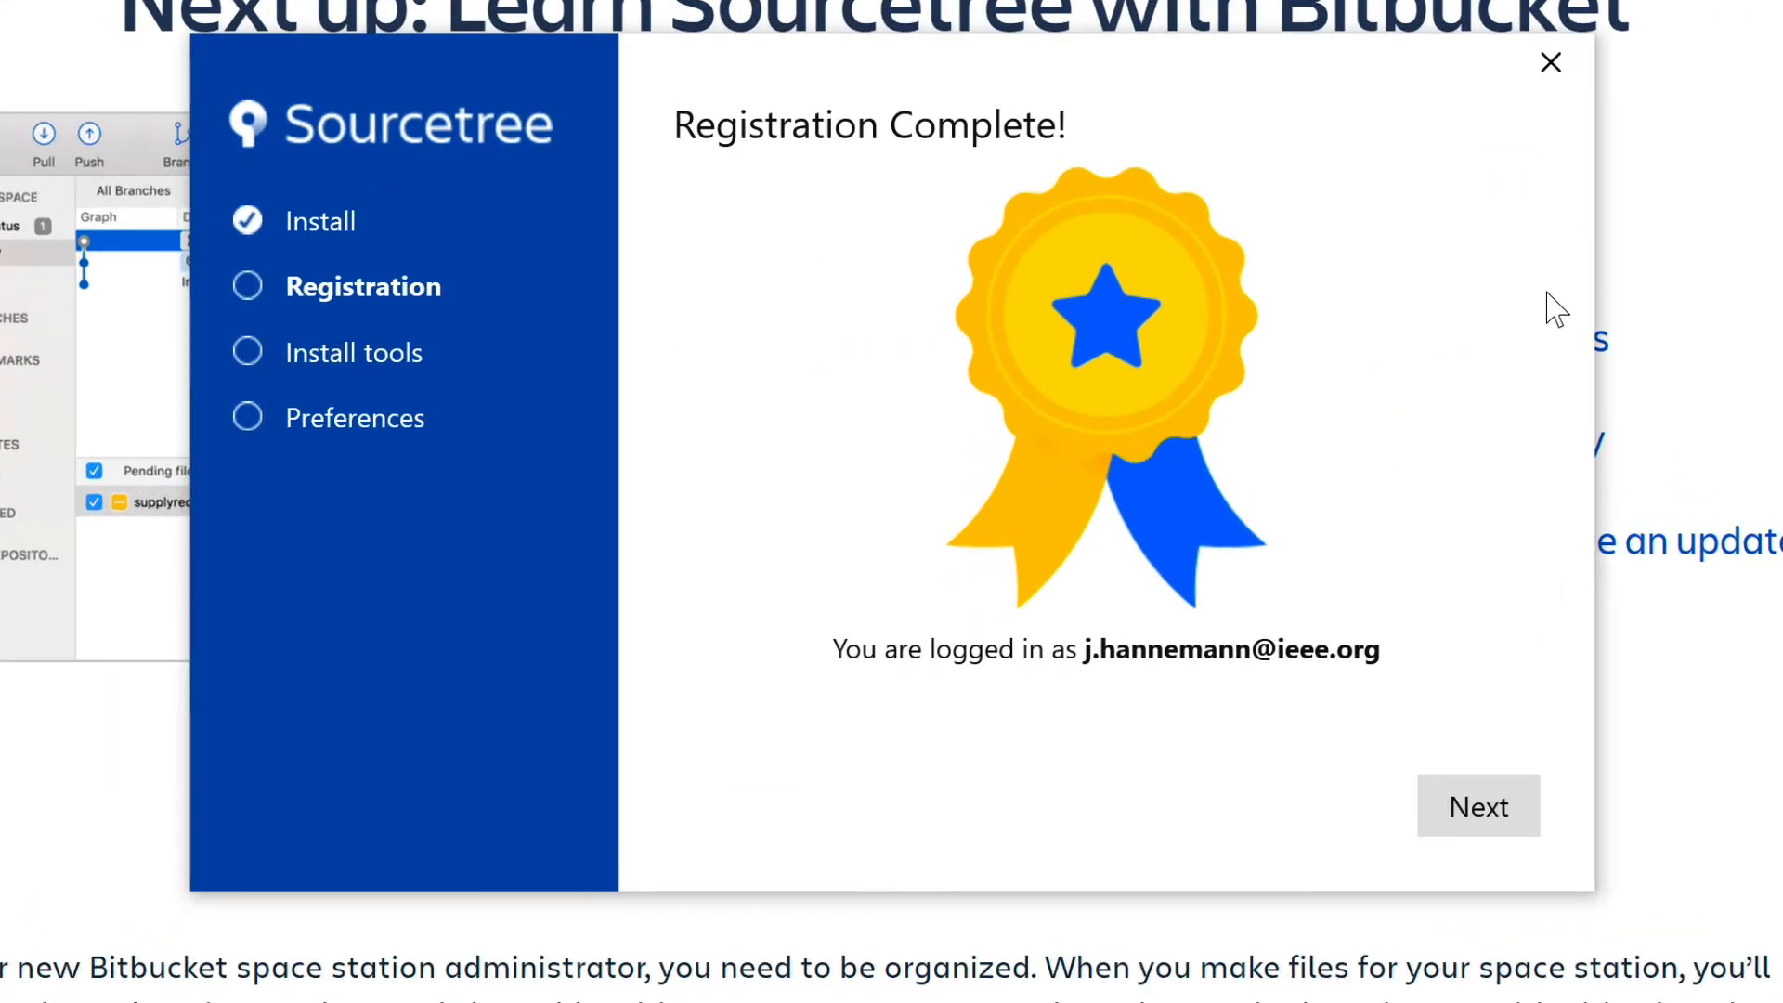
- Continue past the registration and exclude Mercurial from the tools to install
left_click(1481, 799)
left_click(1482, 808)
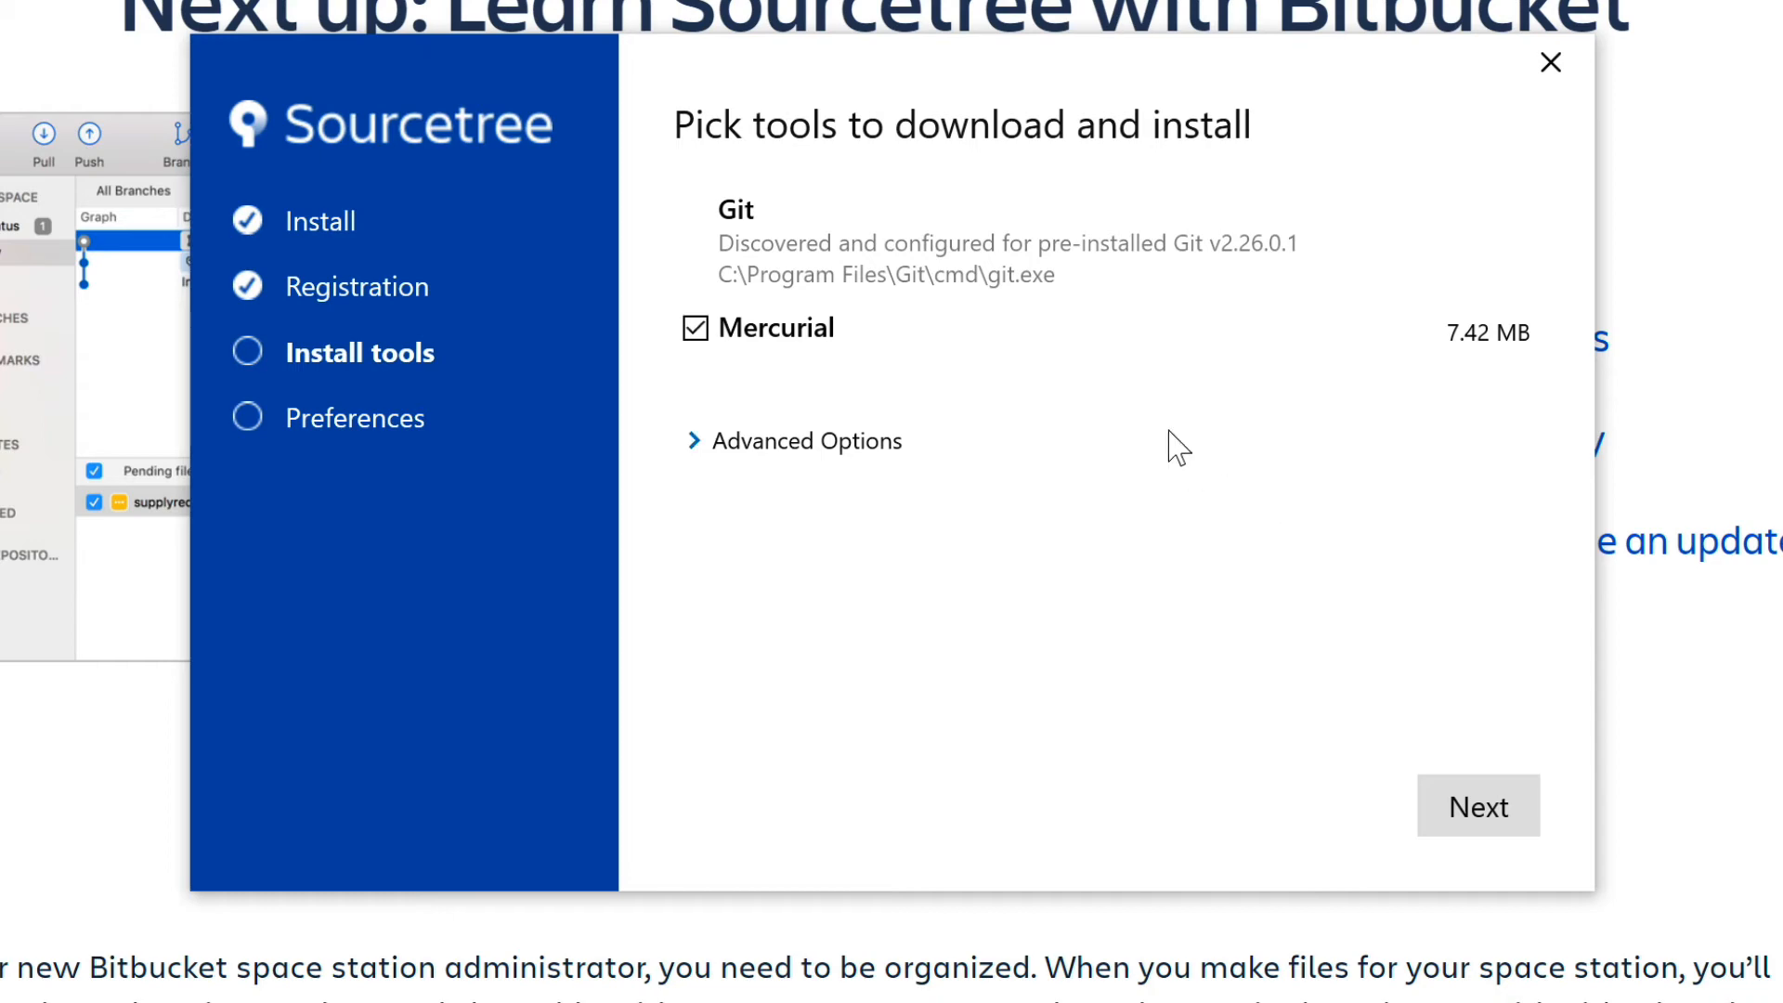
left_click(698, 332)
left_click(1488, 810)
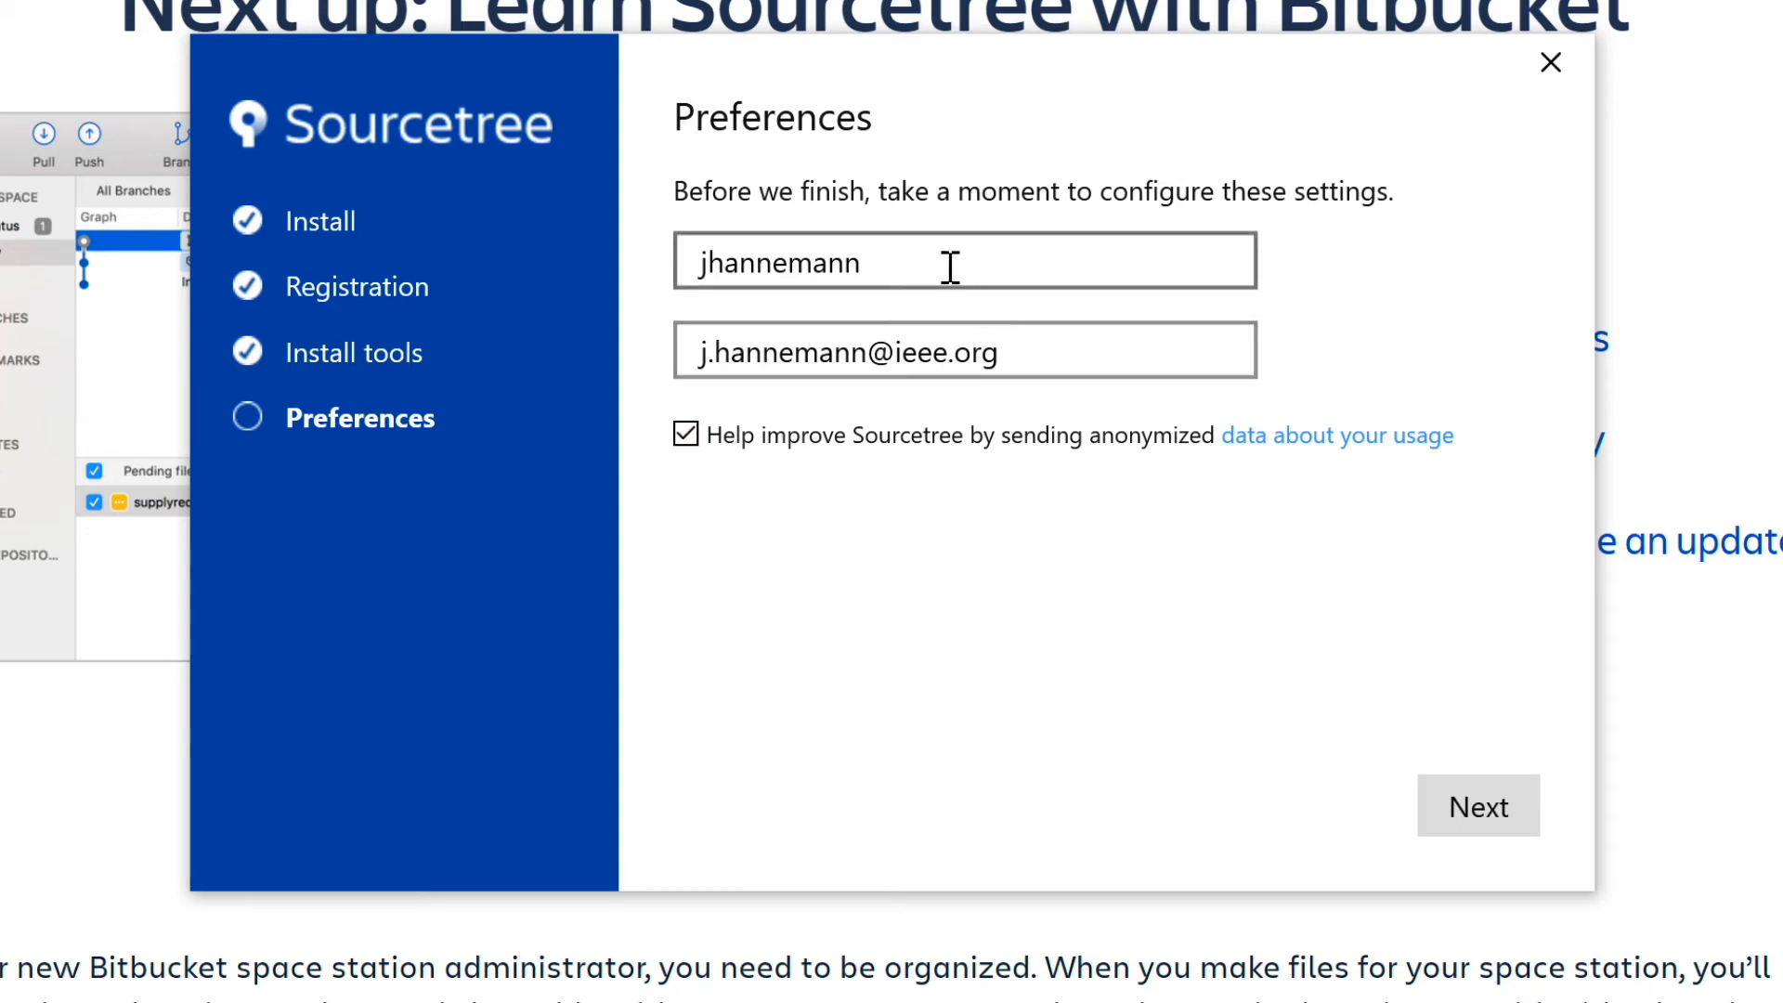
- Replace the author name with the full name, turn off sending anonymized usage data, and finish the setup
left_click_drag(947, 267, 683, 278)
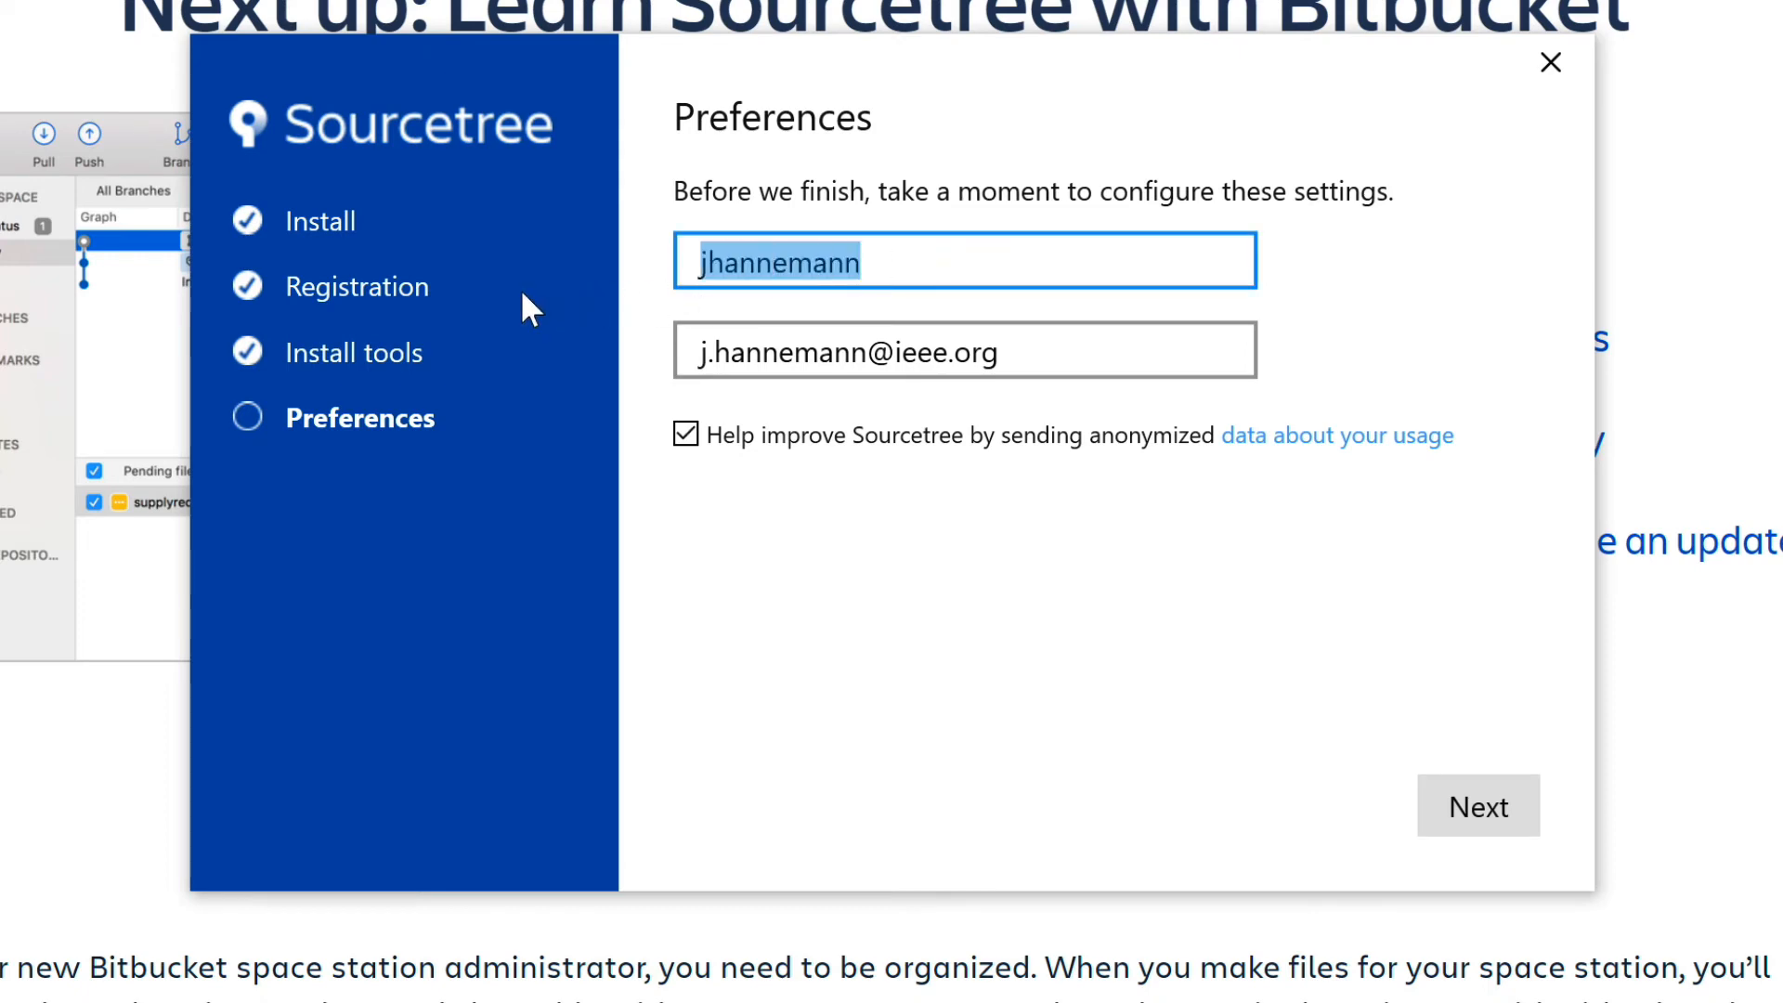
type("Jens Hannemann")
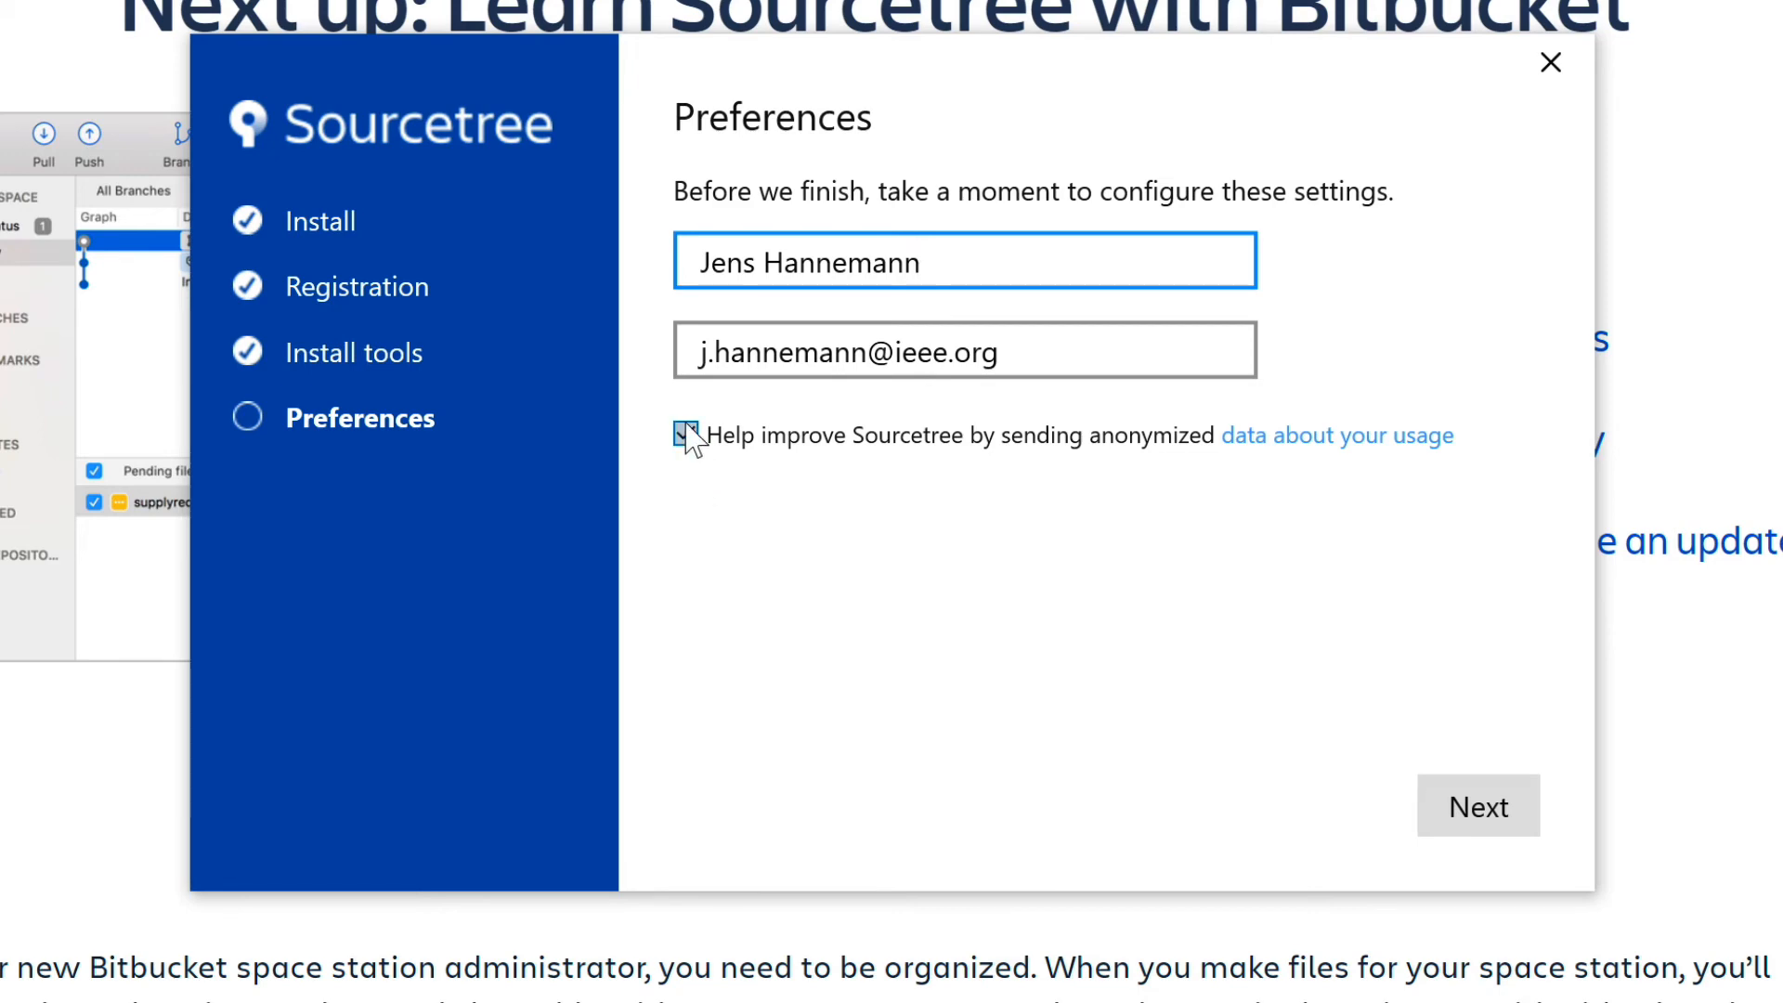
left_click(687, 434)
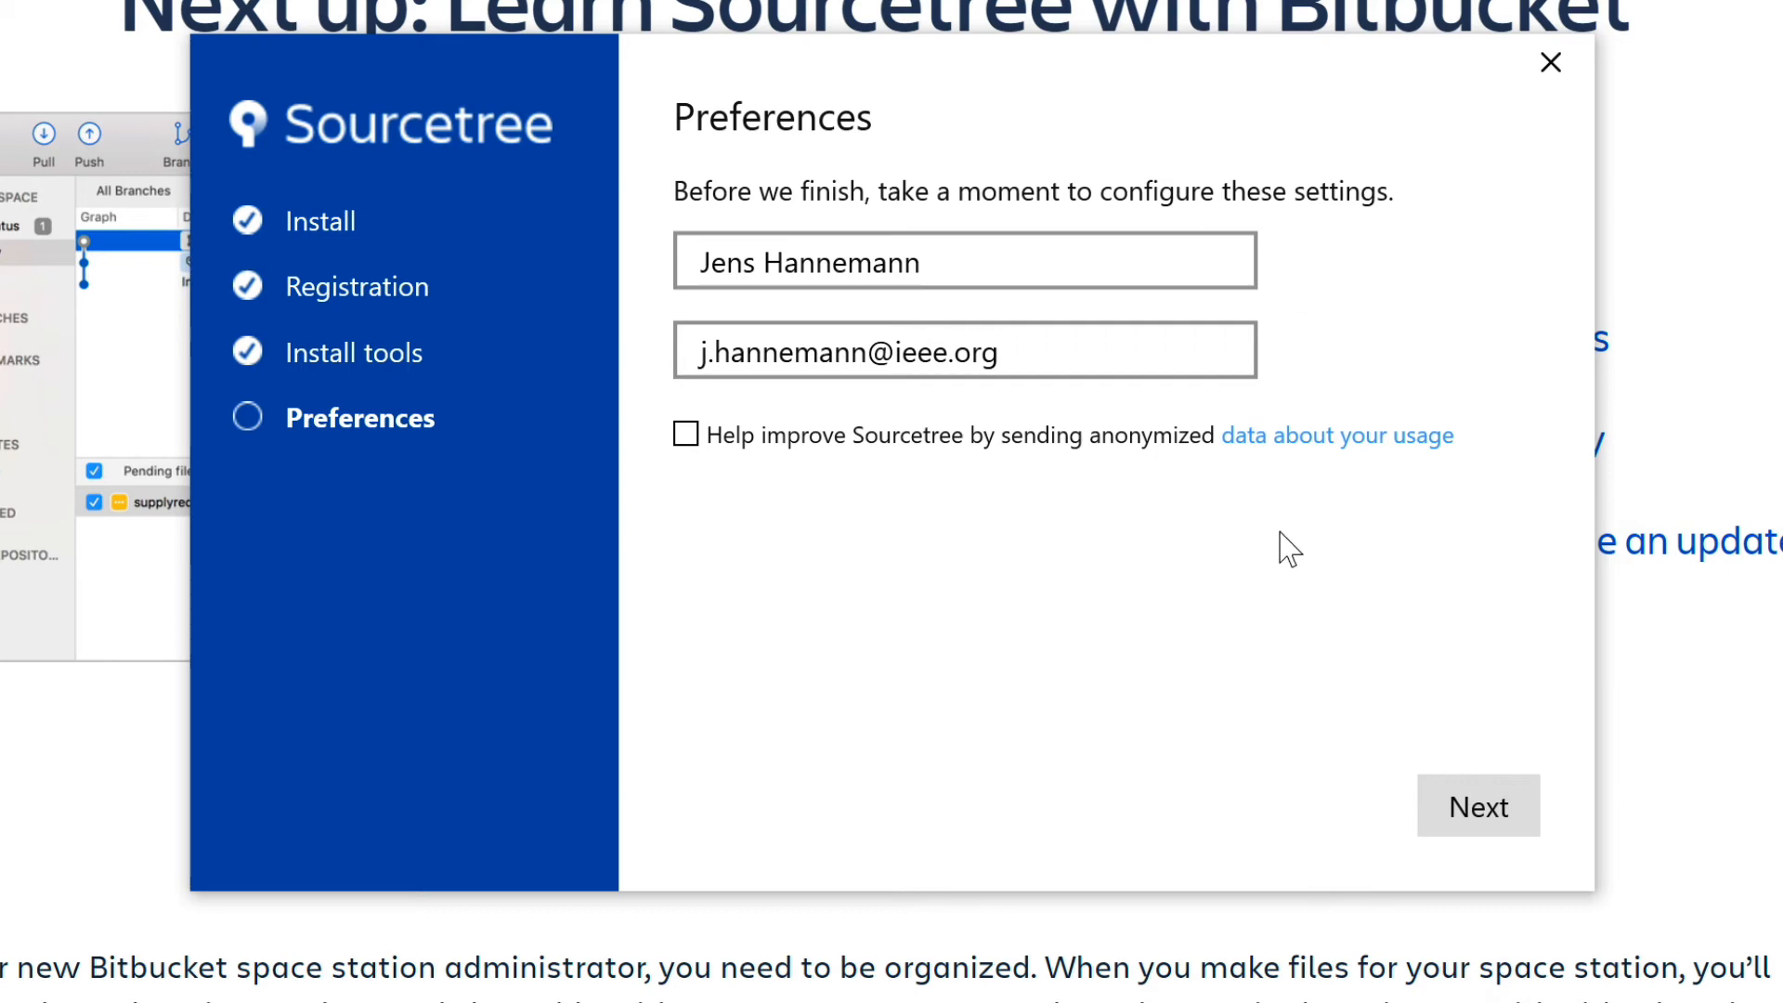
left_click(1498, 807)
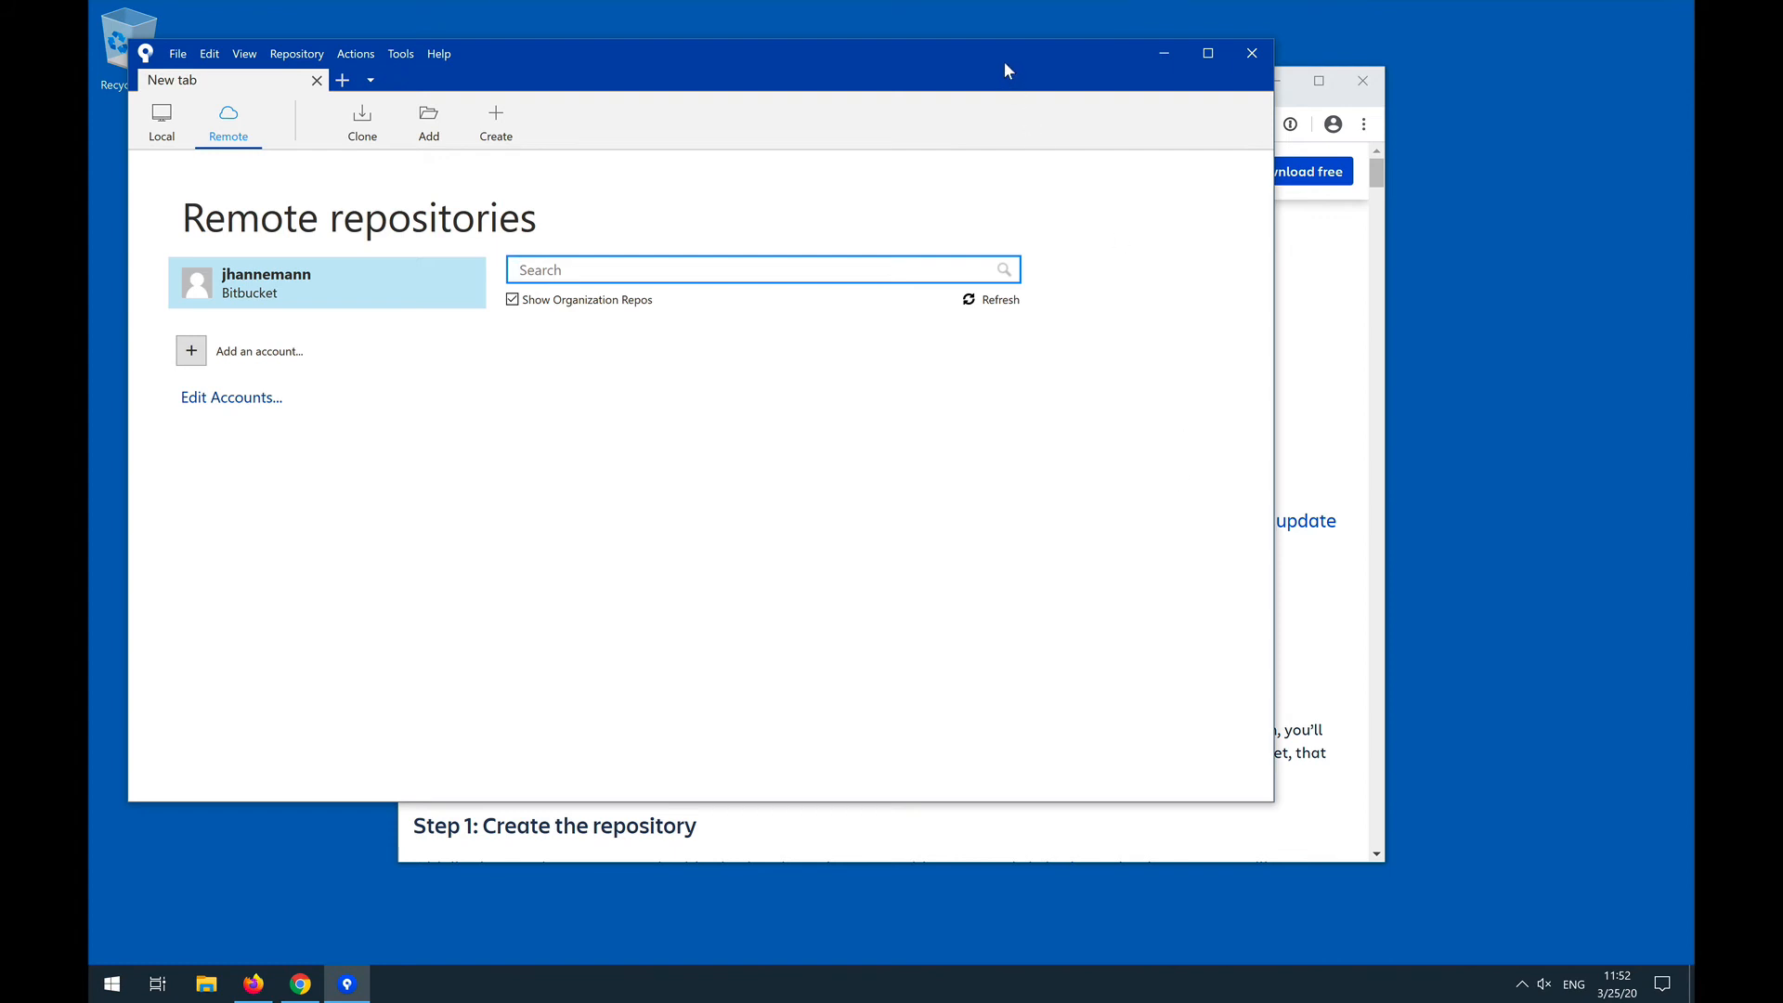
- In the general options, enable the fixed-width font for commit messages and the column guide at 72 characters
left_click_drag(1004, 62, 1216, 125)
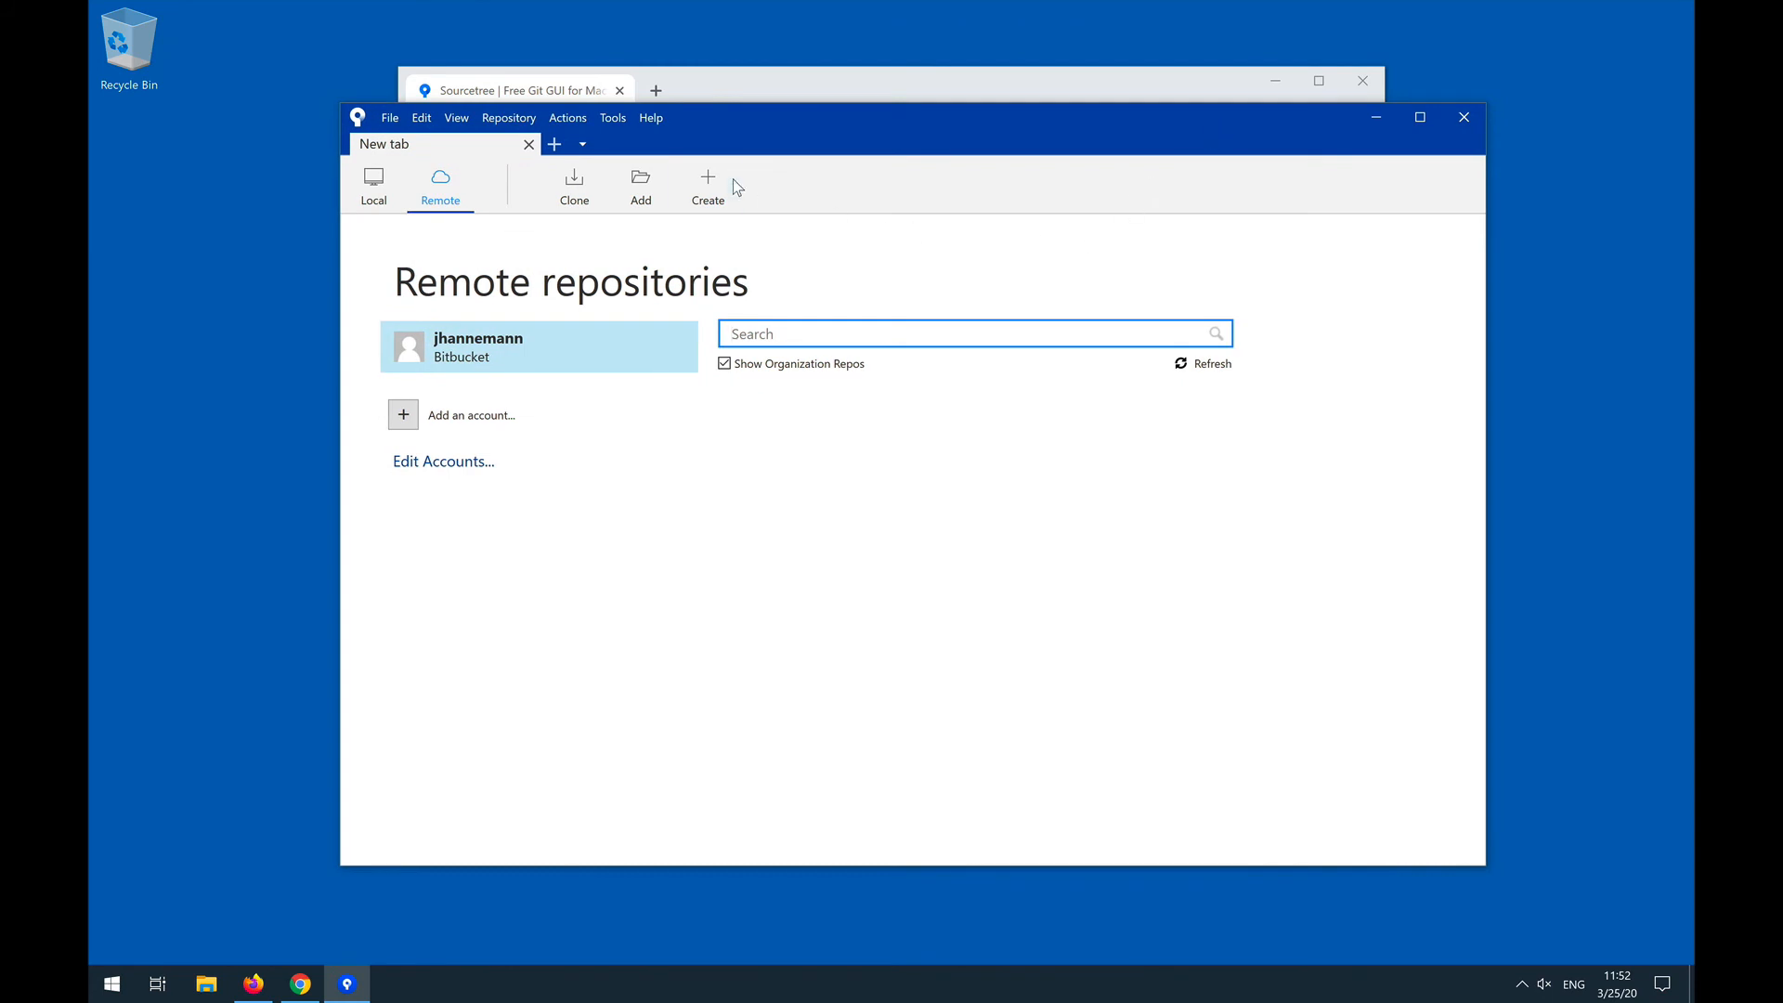
left_click(613, 118)
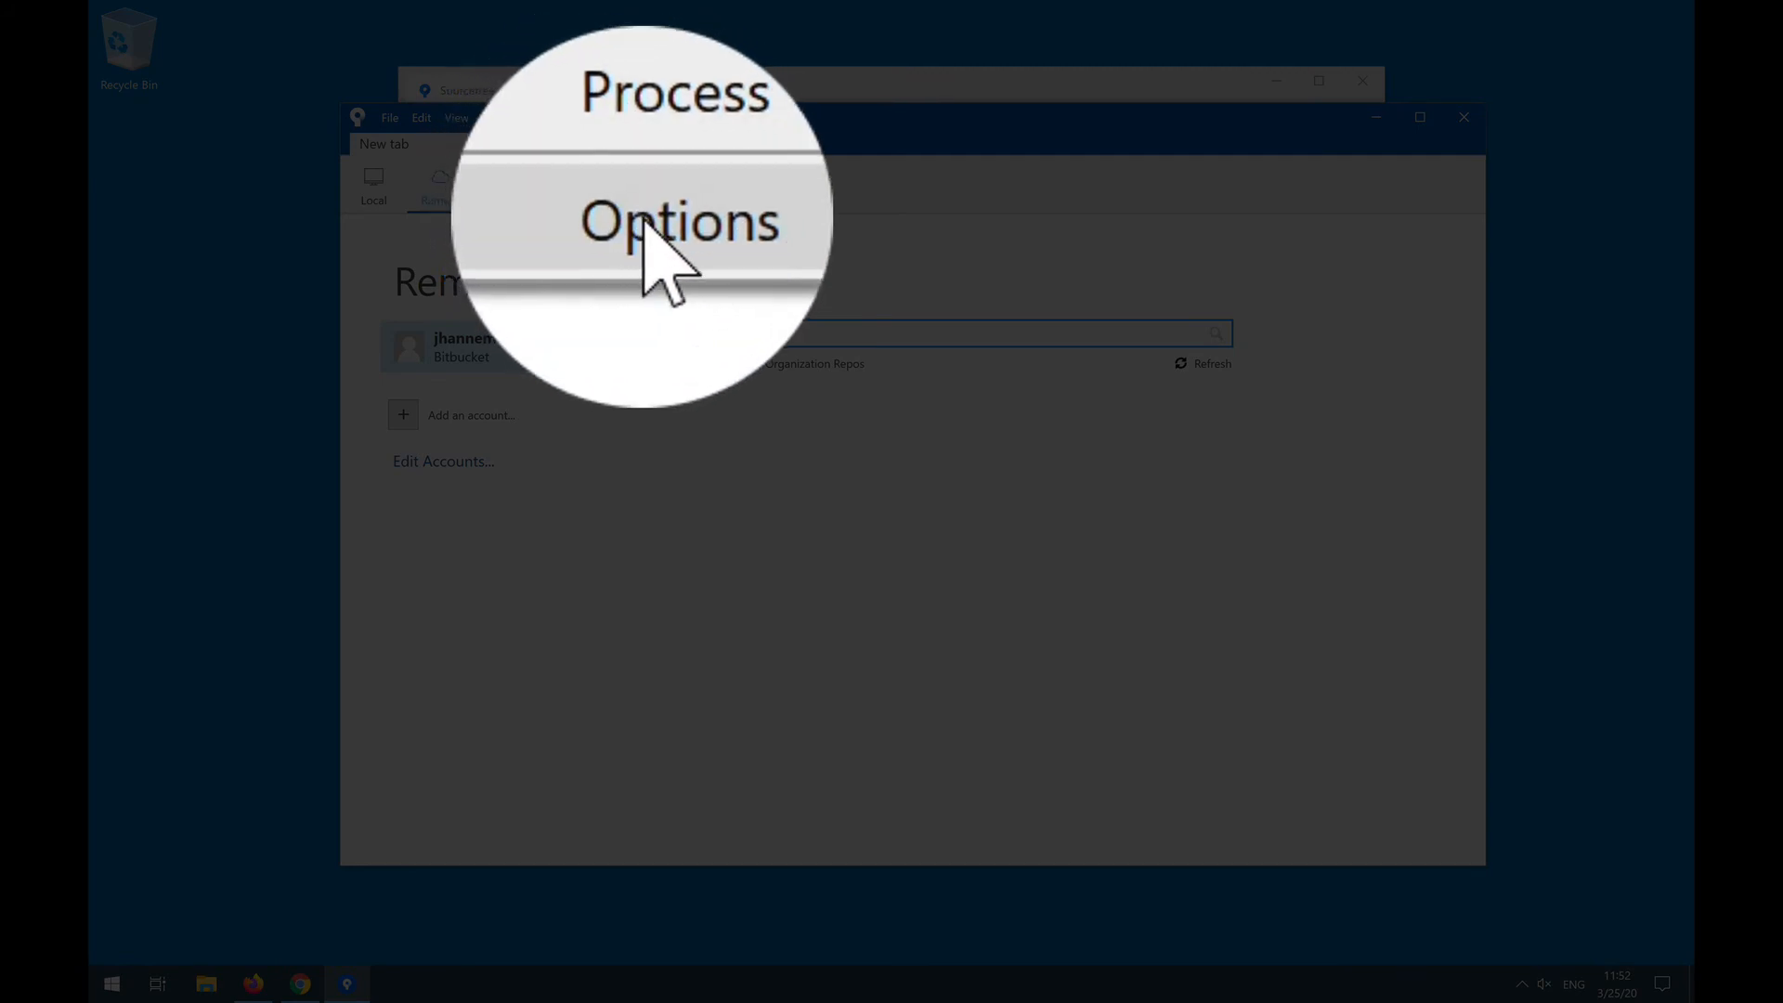
left_click(648, 239)
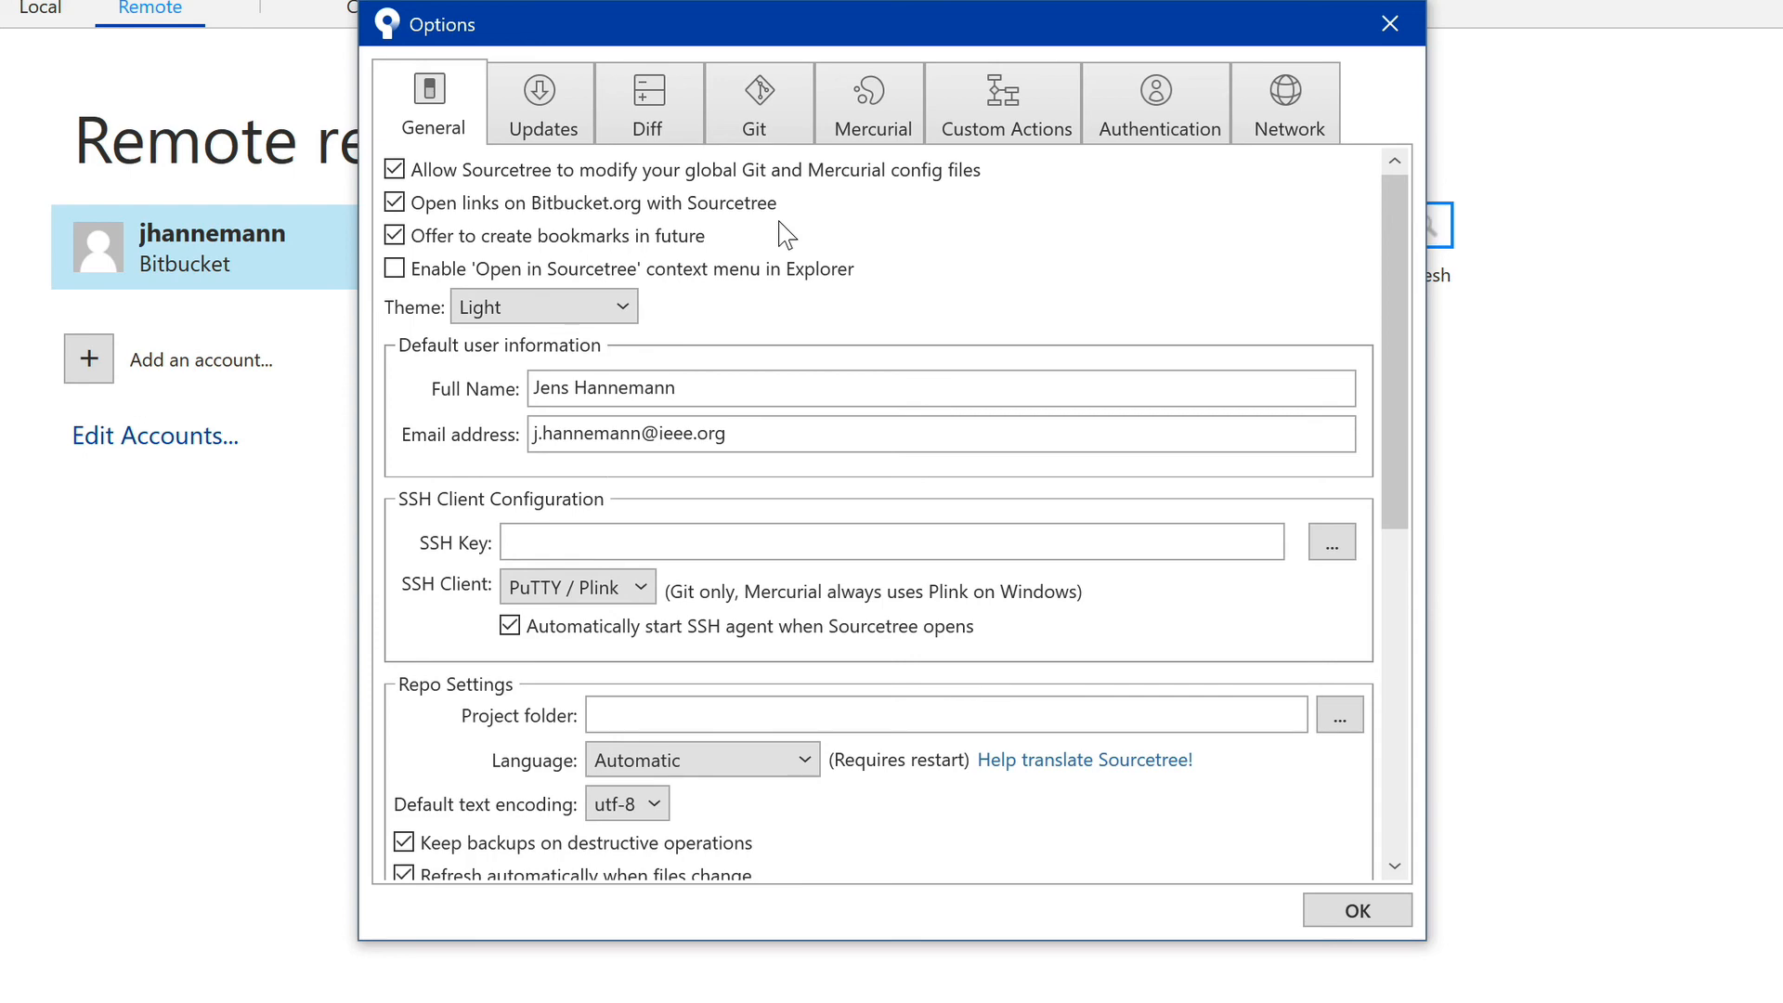
scroll(813, 409, "down", 10)
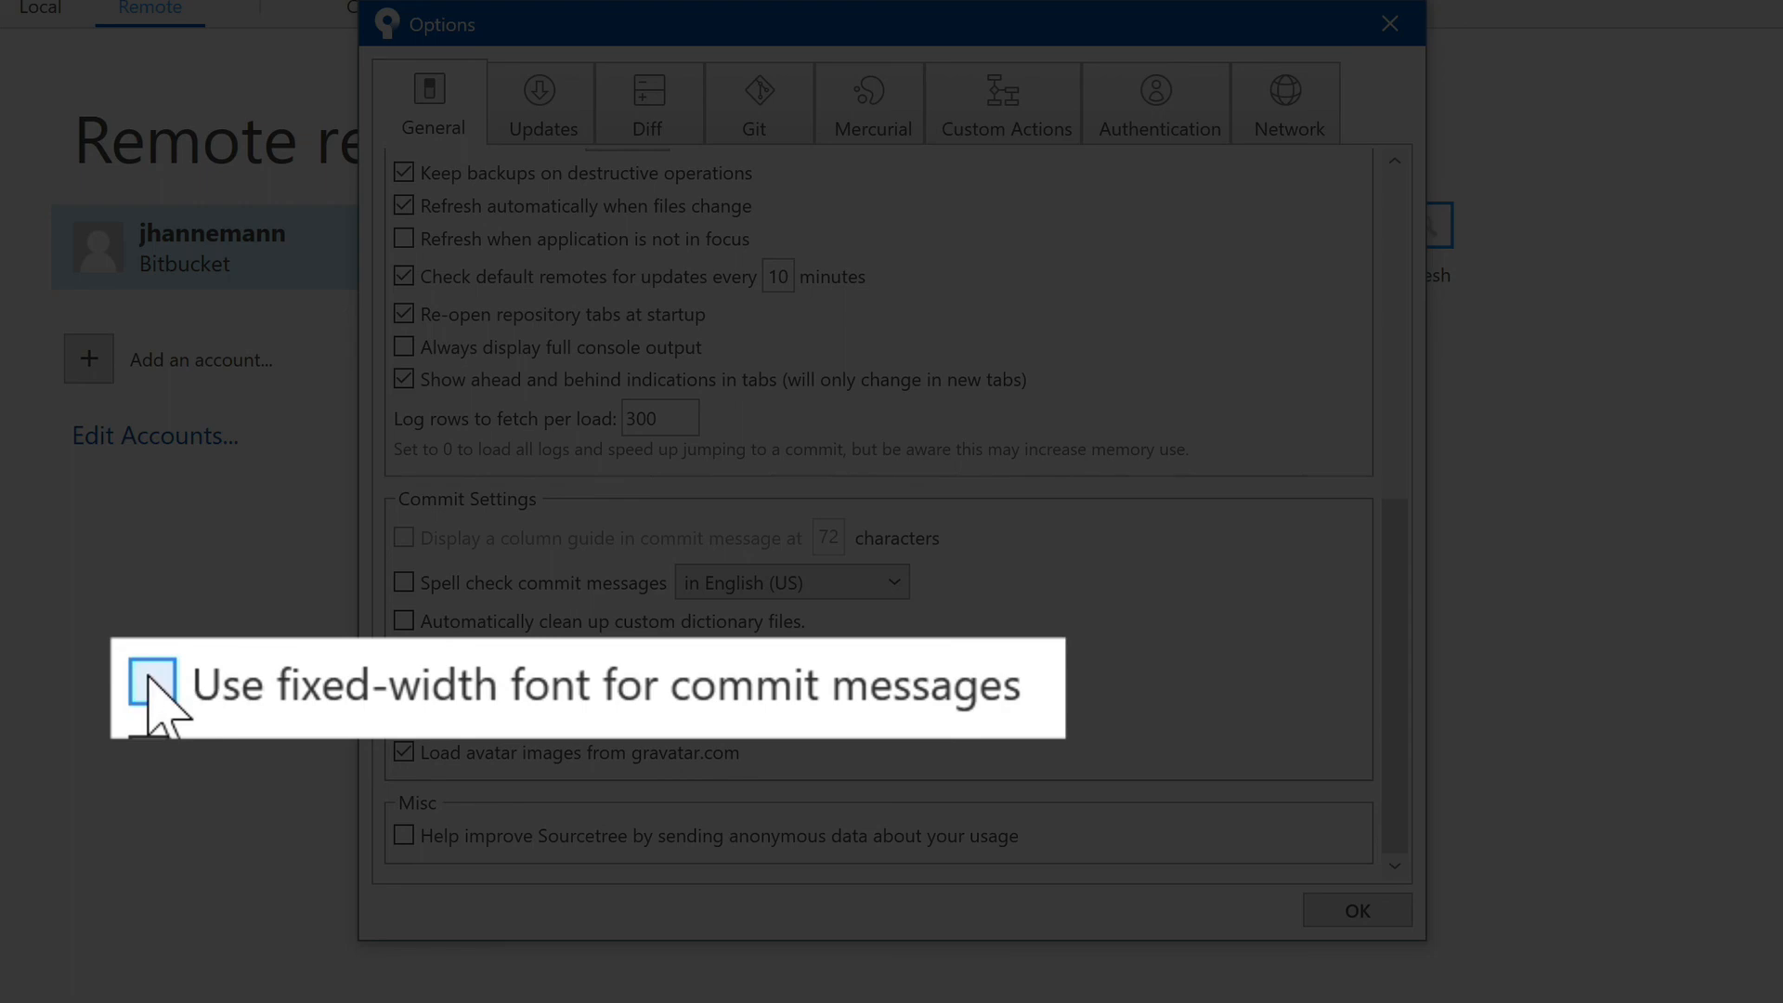
left_click(149, 676)
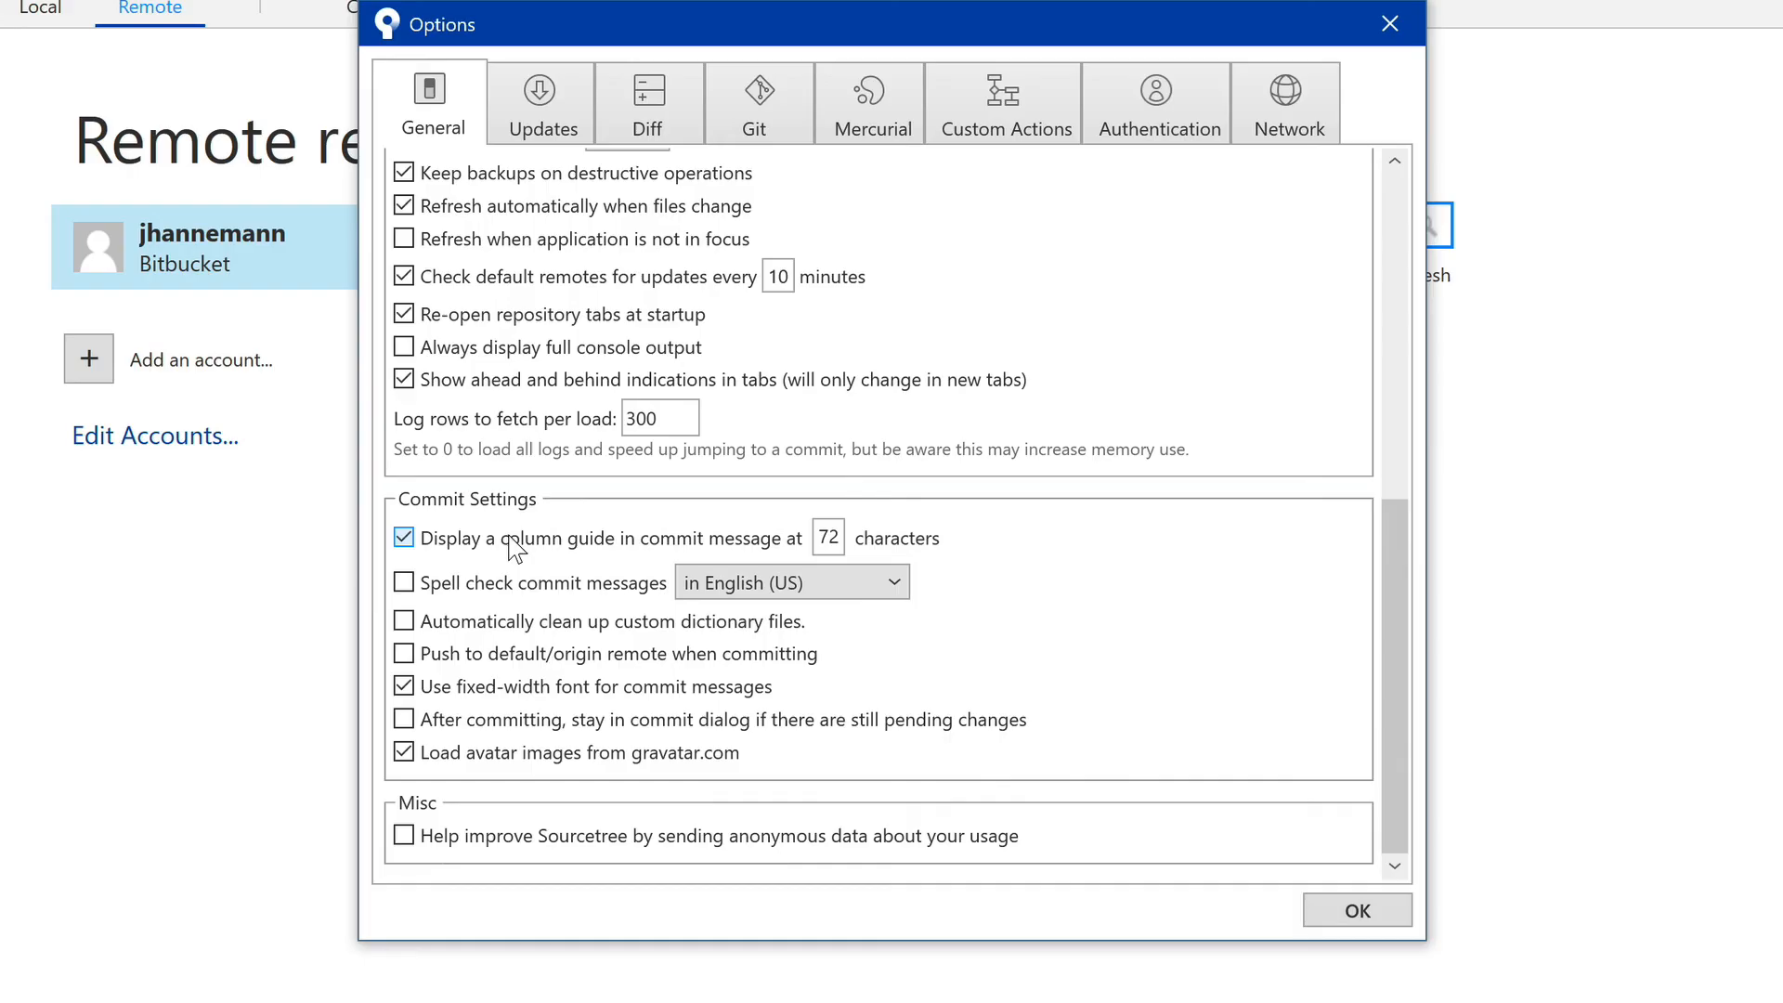
left_click(517, 539)
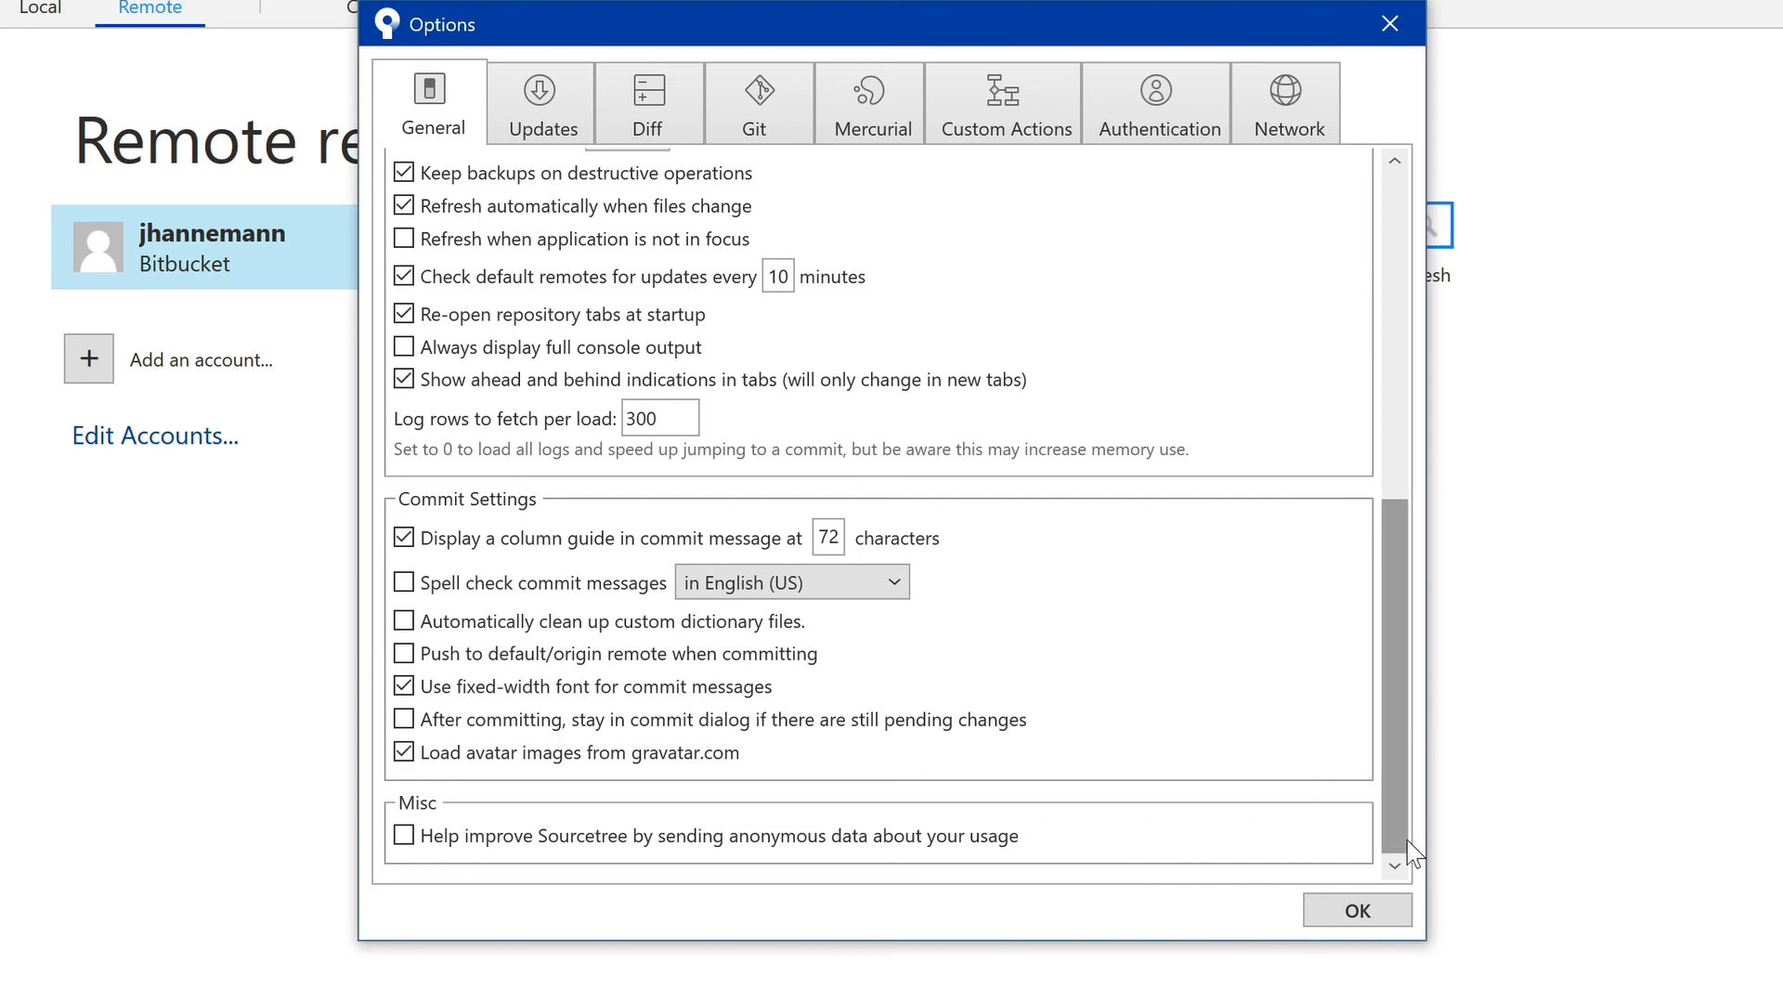
left_click(1360, 914)
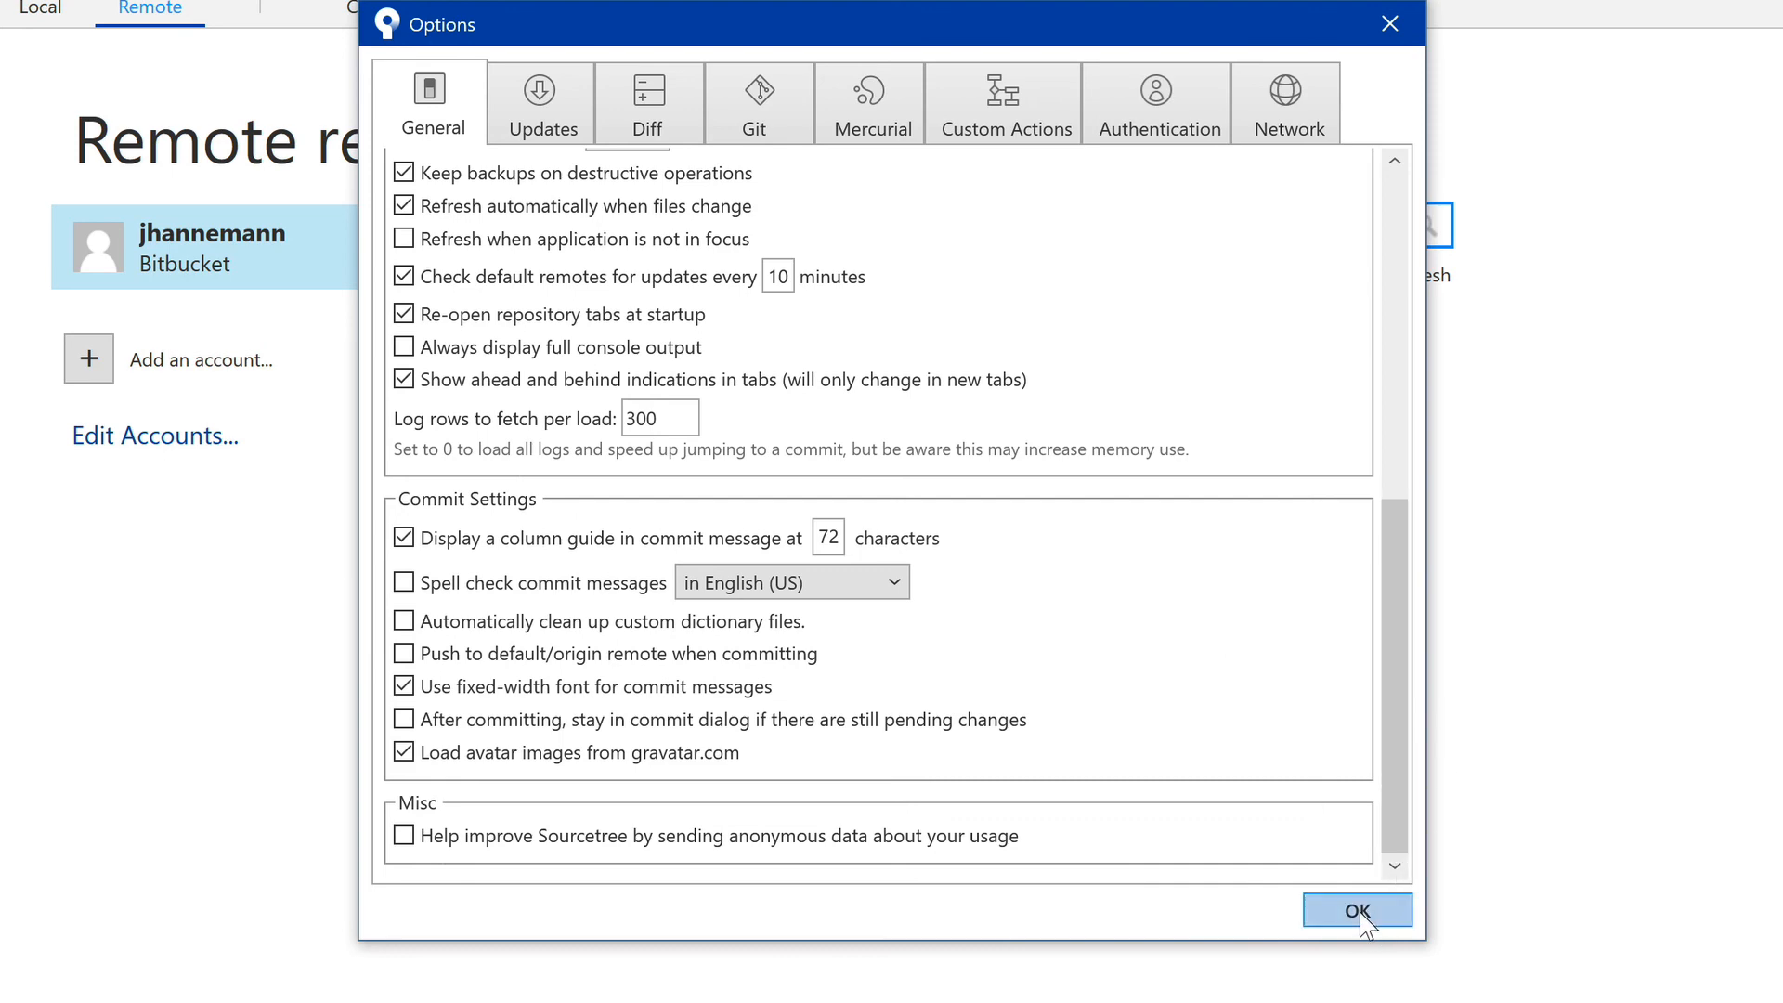